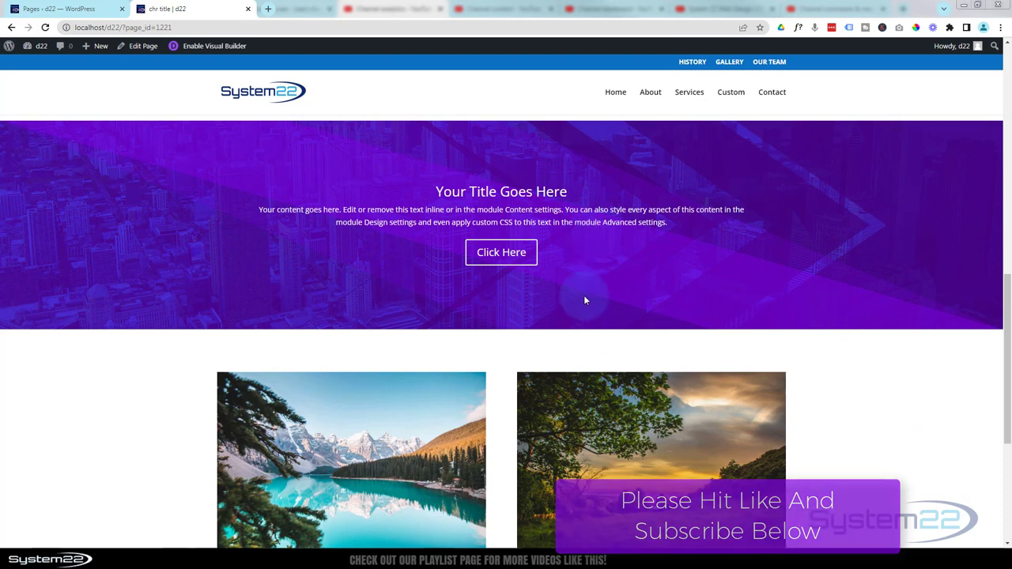
- Delete the blue cityscape call-to-action section located between the three text columns and the two landscape images
click(578, 349)
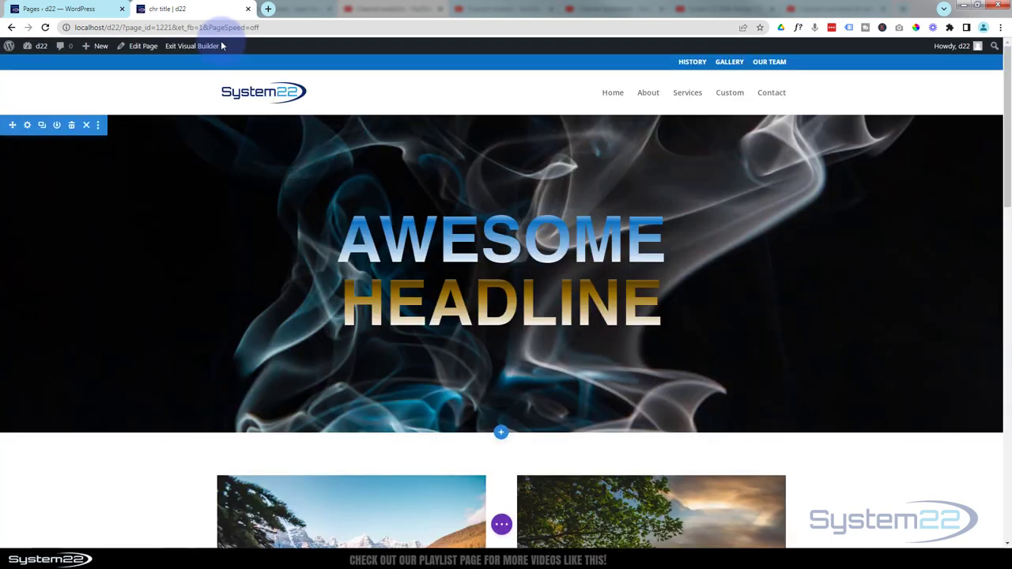
scroll(235, 169, down, 5)
scroll(238, 177, down, 3)
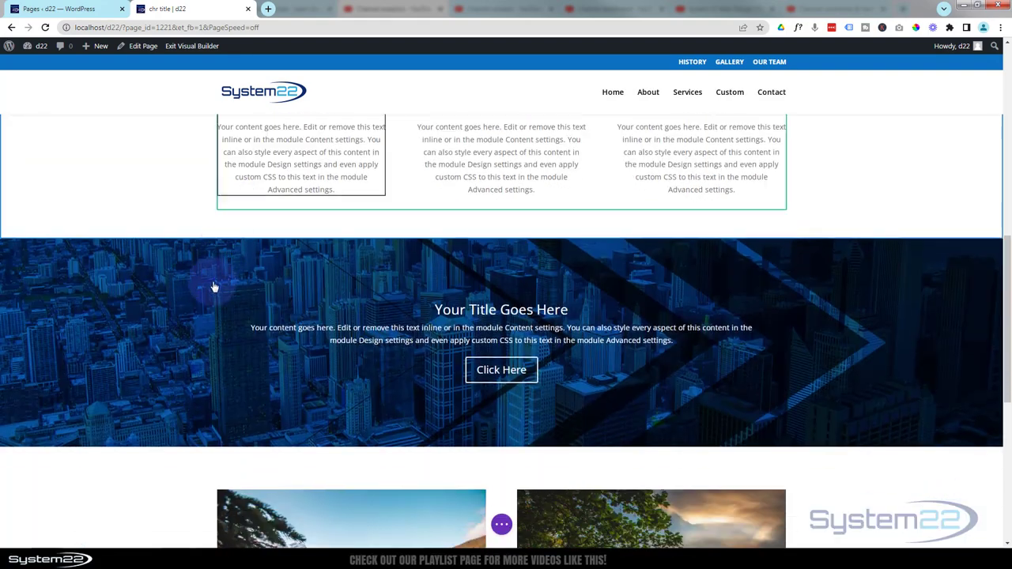
mouse_move(147, 317)
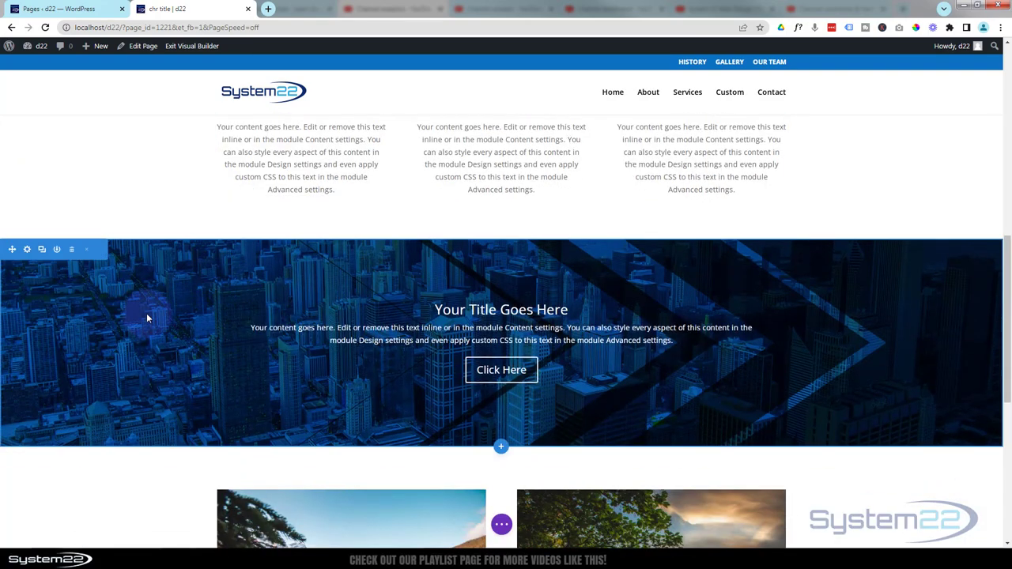
click(71, 250)
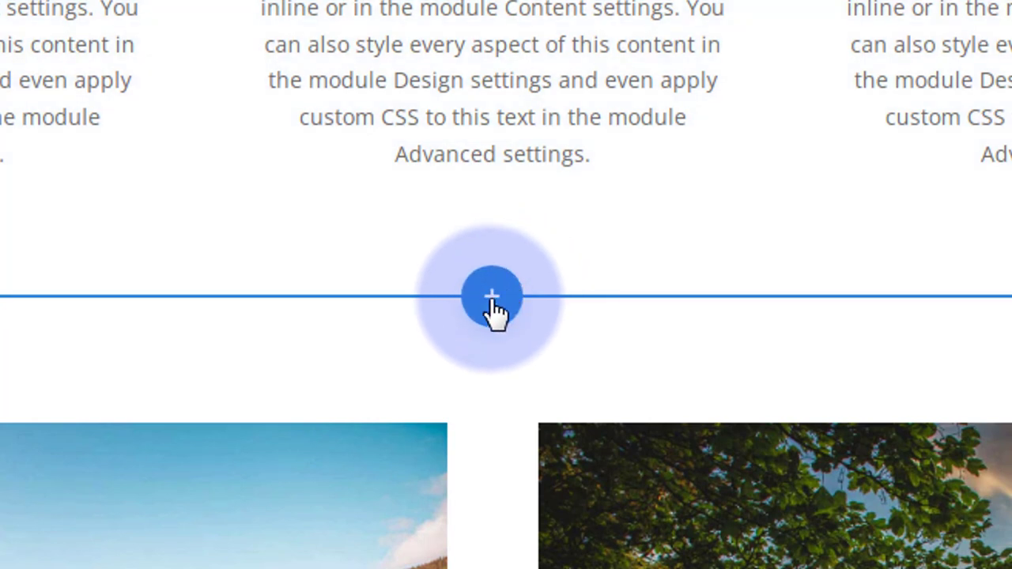
- Insert a regular section with a single-column row and a Call To Action module below the three text columns
click(491, 299)
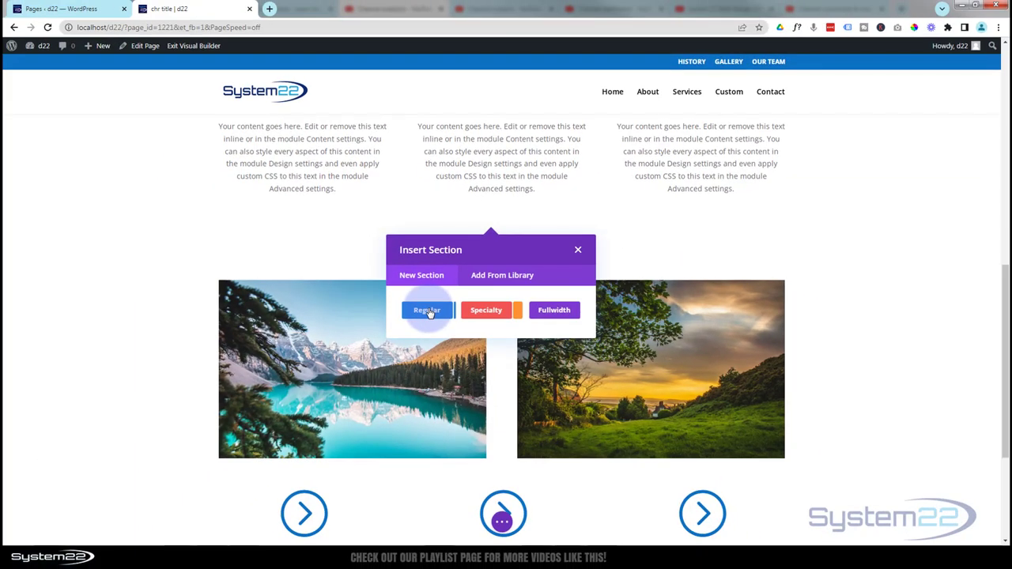
click(428, 311)
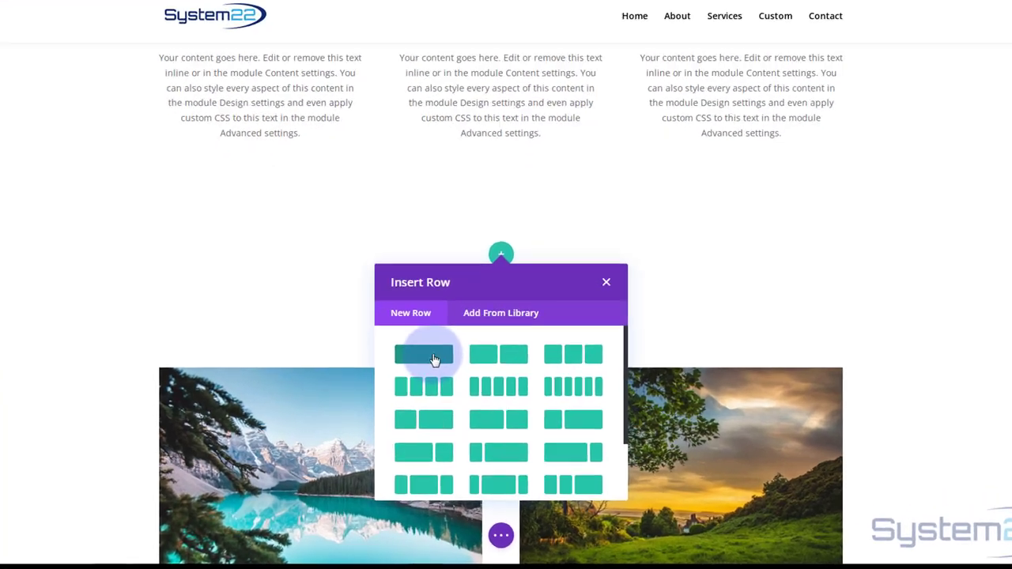
click(447, 376)
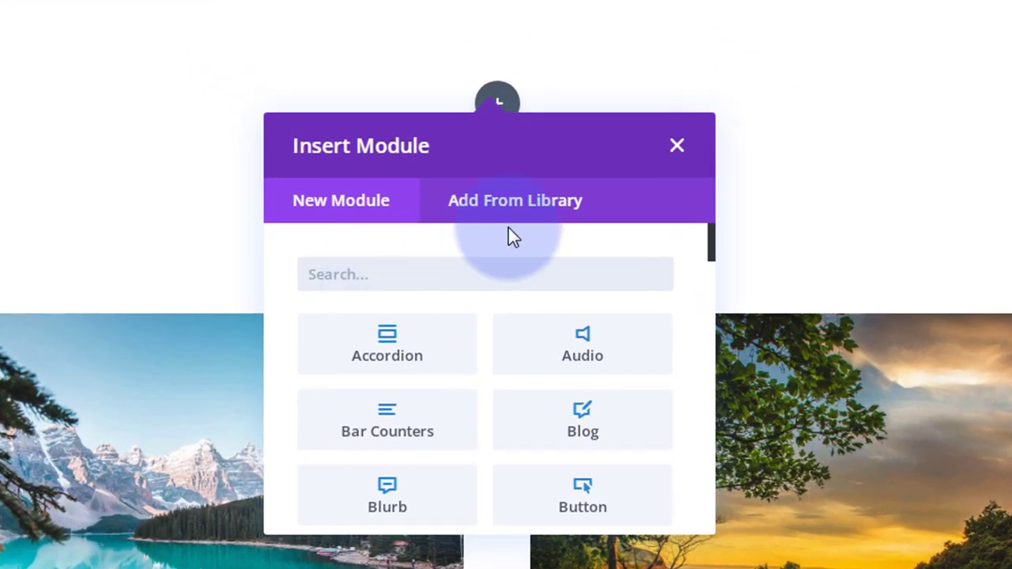
scroll(417, 313, down, 3)
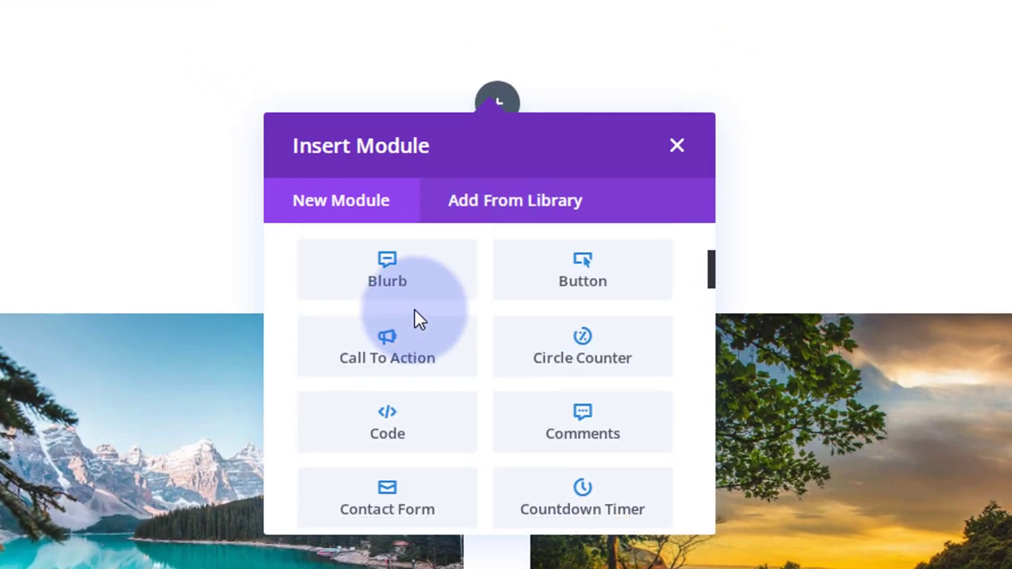
click(416, 383)
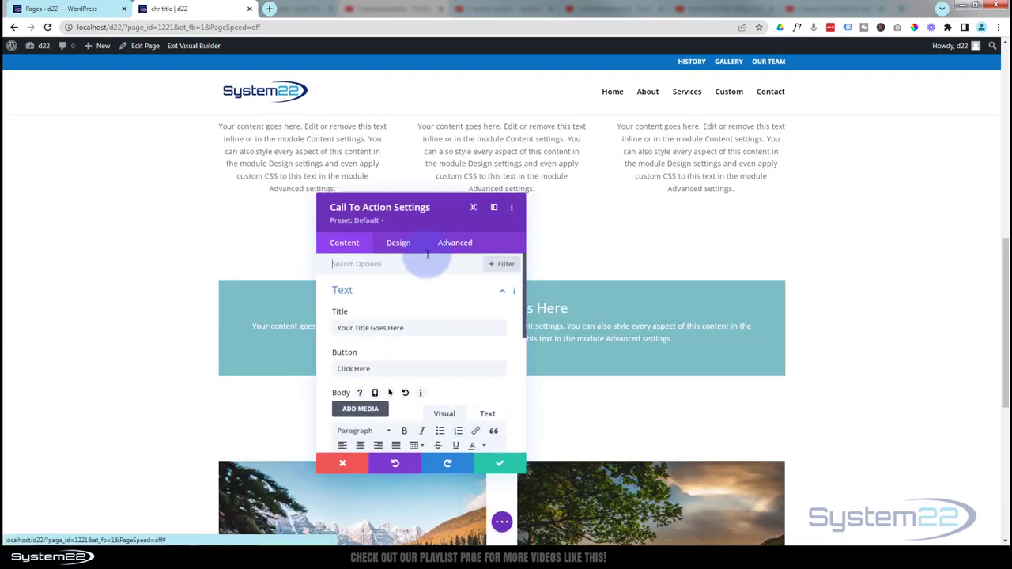
- Examine the title, button and body text options of the Call To Action module, including the body's paragraph formats
drag(446, 217, 839, 208)
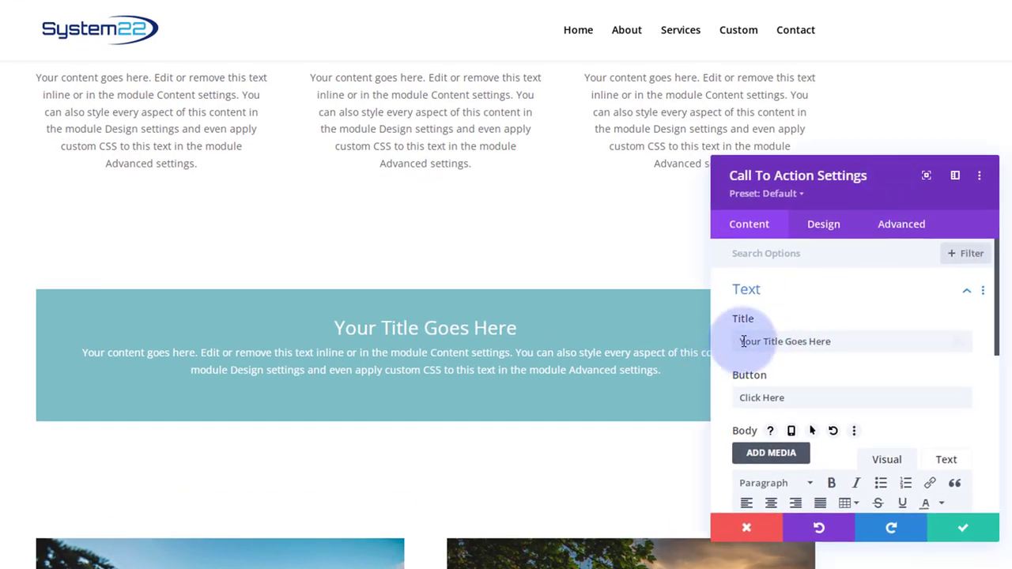
drag(740, 341, 855, 337)
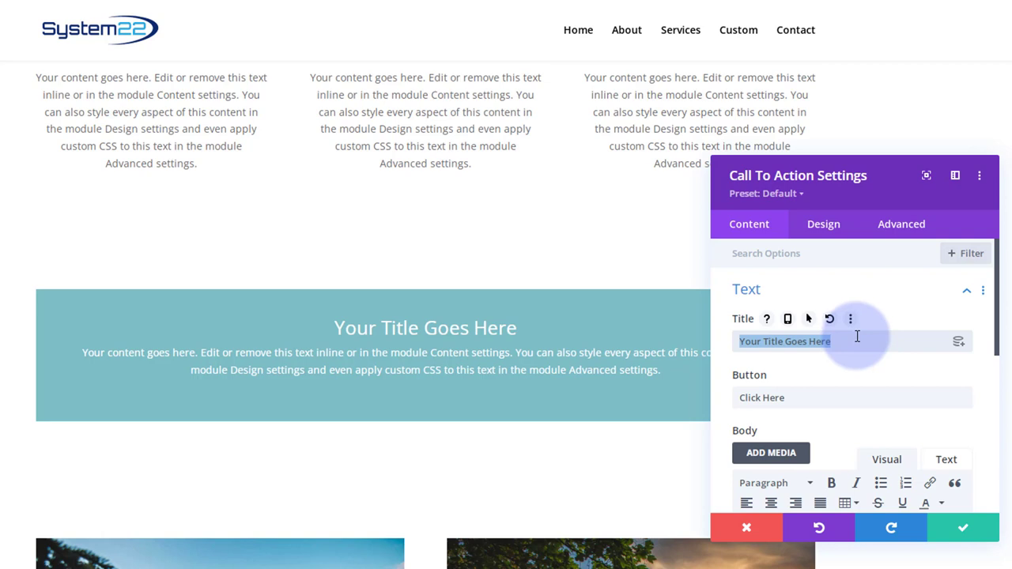
drag(740, 398, 805, 398)
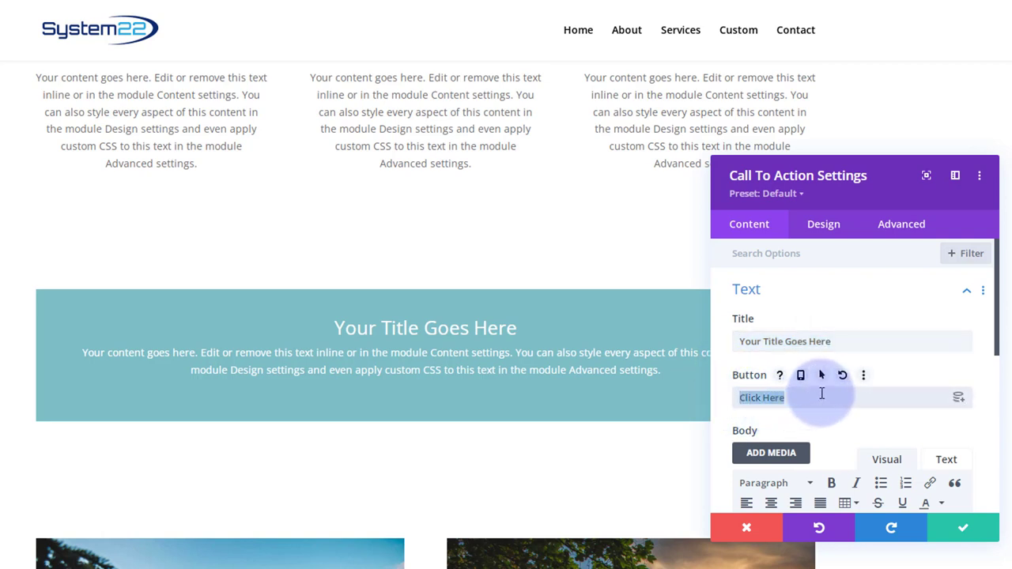
scroll(815, 384, down, 1)
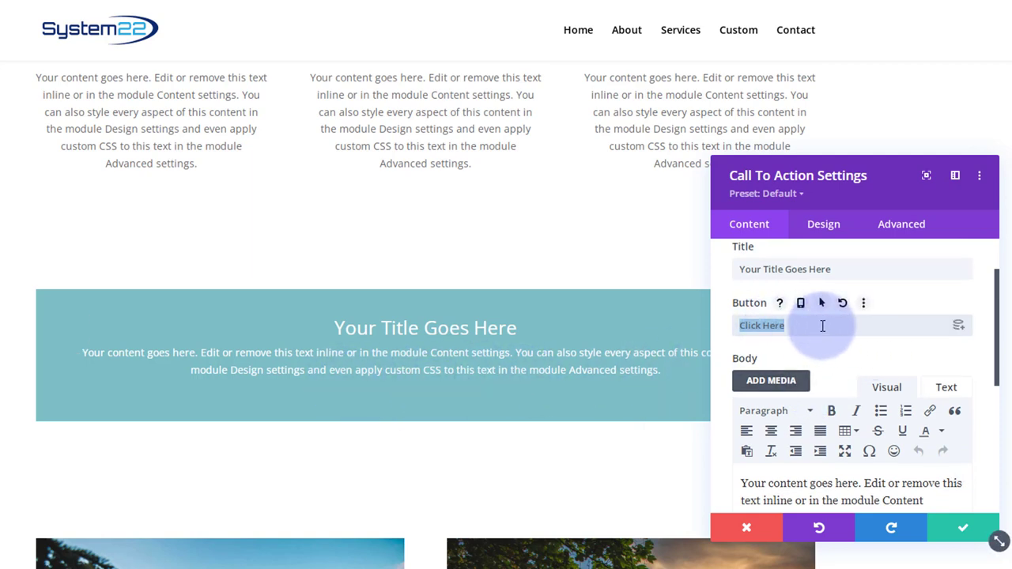
scroll(822, 326, down, 1)
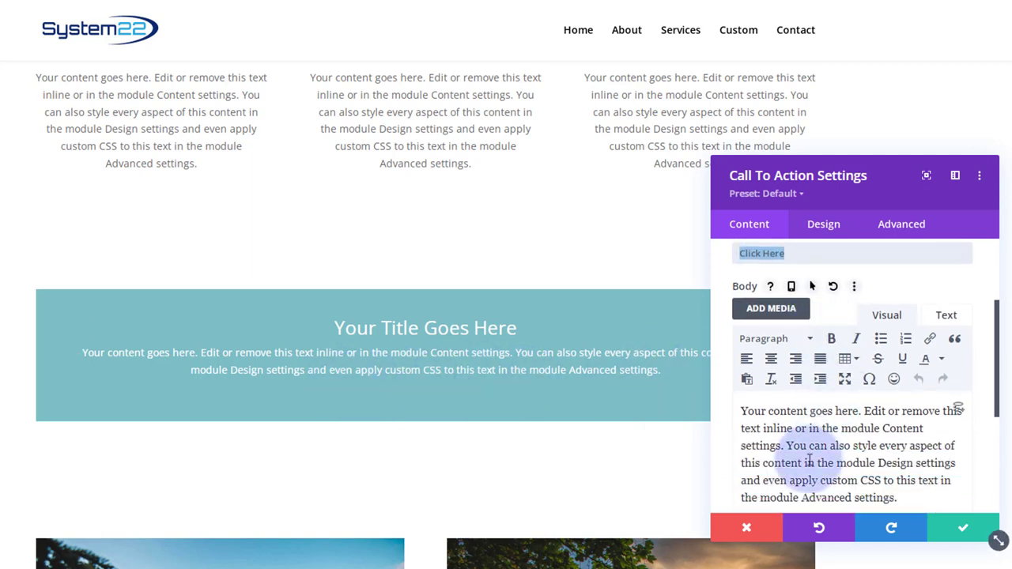
scroll(779, 443, down, 1)
drag(742, 342, 931, 434)
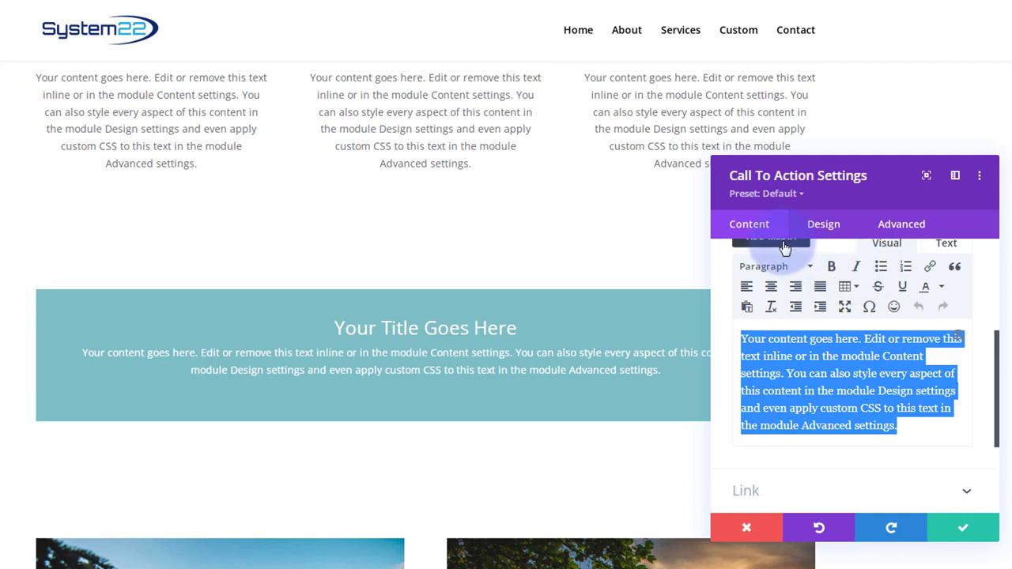
scroll(779, 309, up, 1)
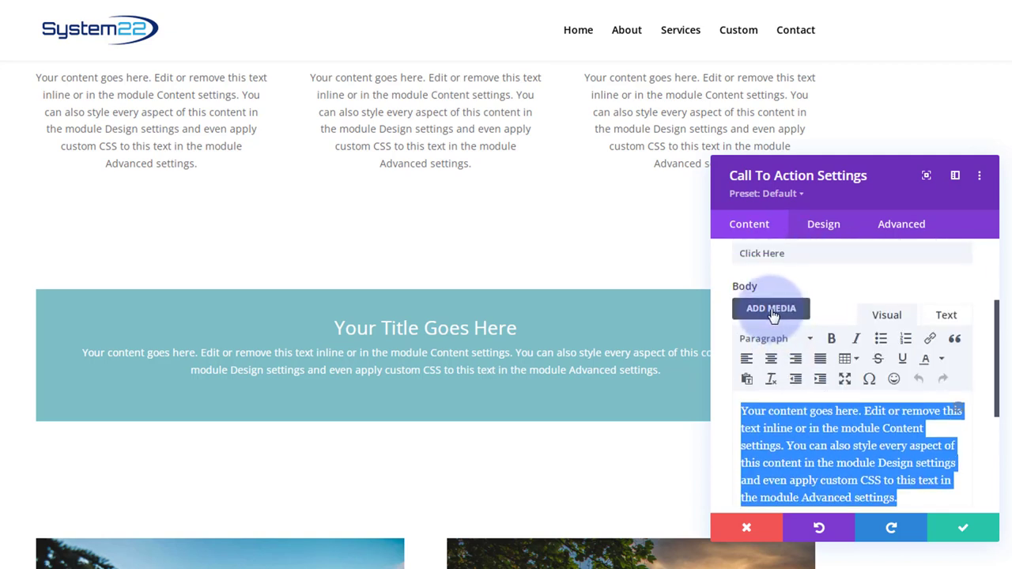
click(761, 346)
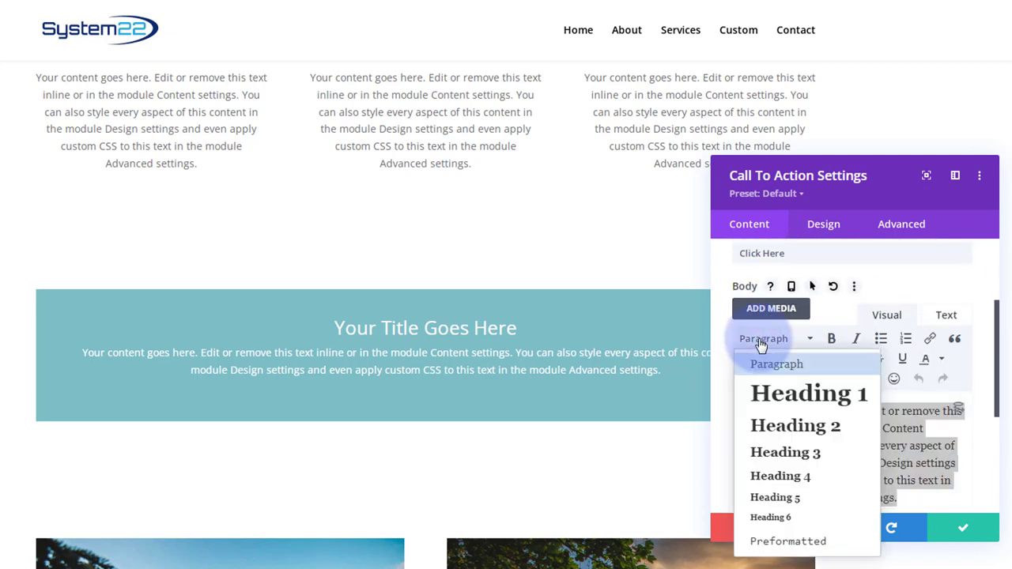
click(908, 279)
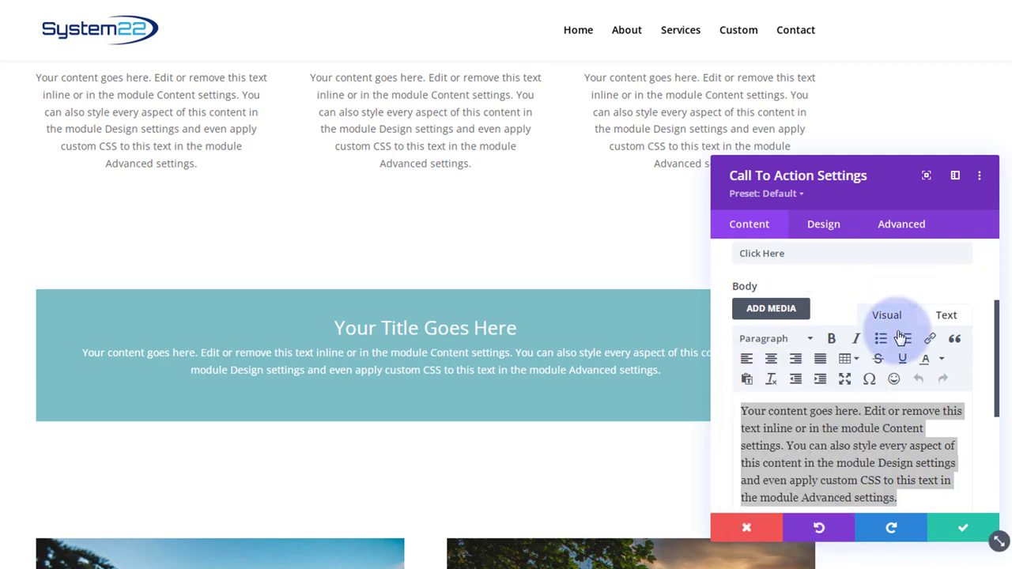
scroll(879, 388, down, 2)
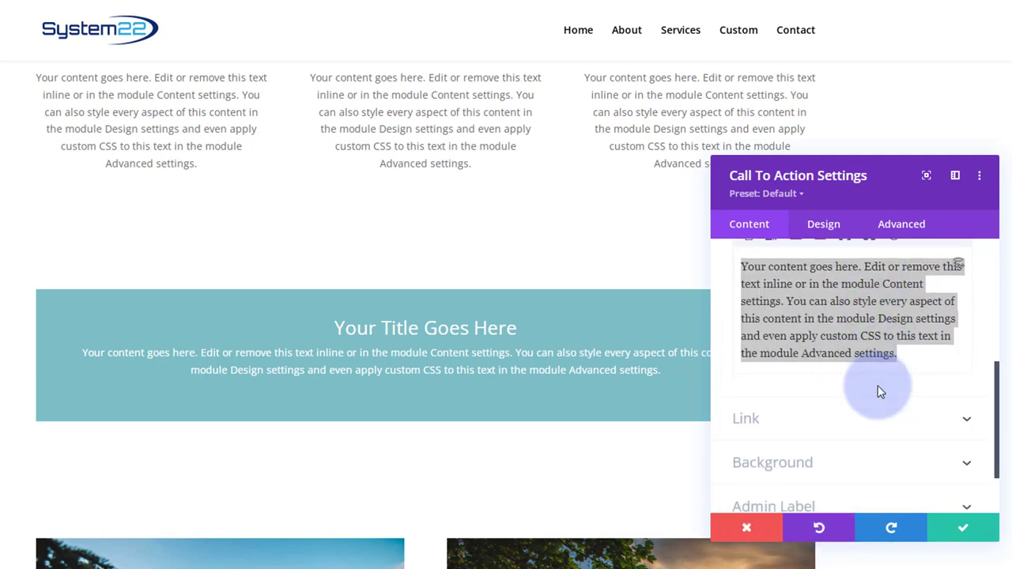
scroll(879, 390, down, 1)
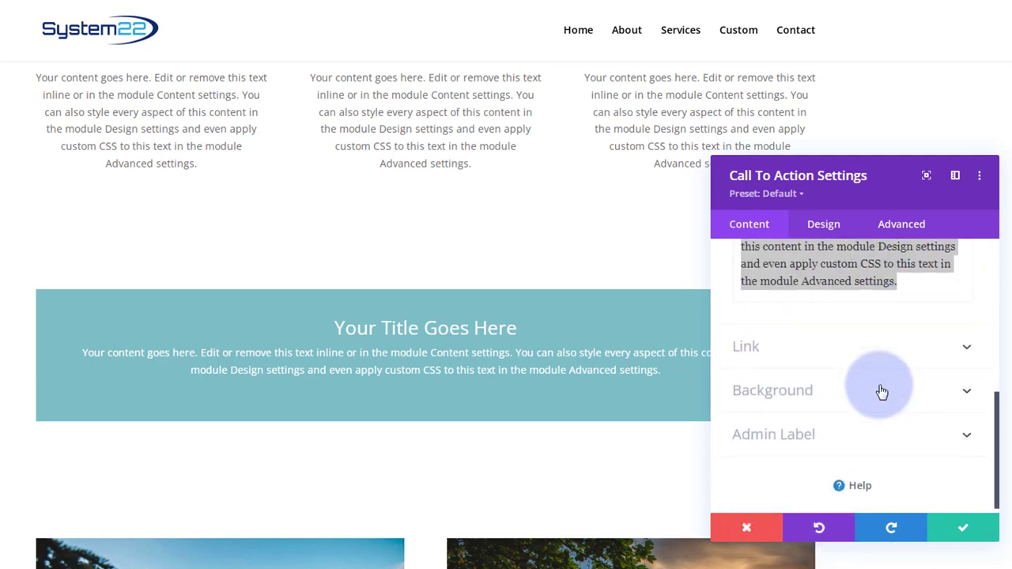
- Set the module's Button Link URL to #, keeping the link target In The Same Window and the Module Link URL empty
click(786, 346)
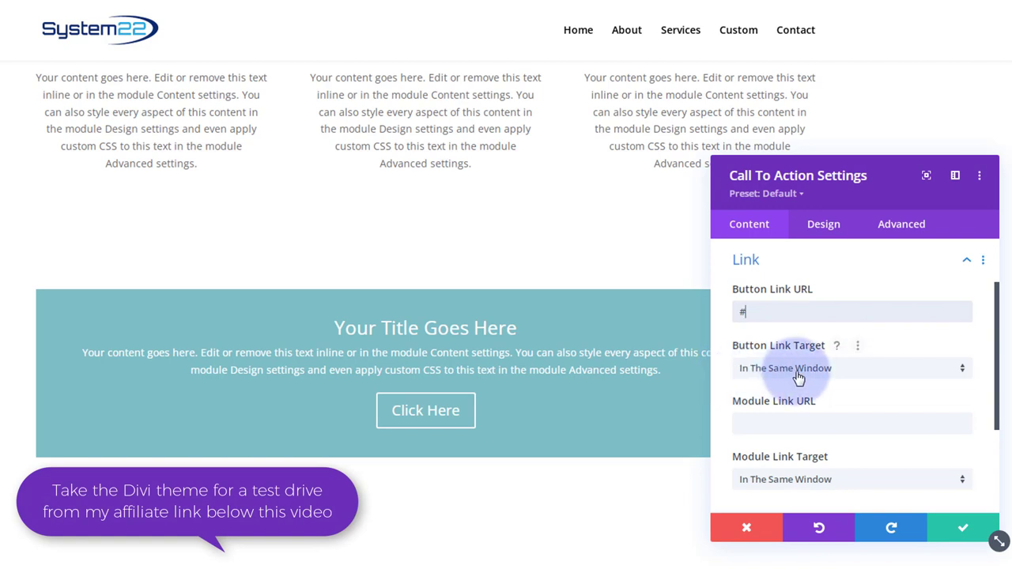
click(747, 370)
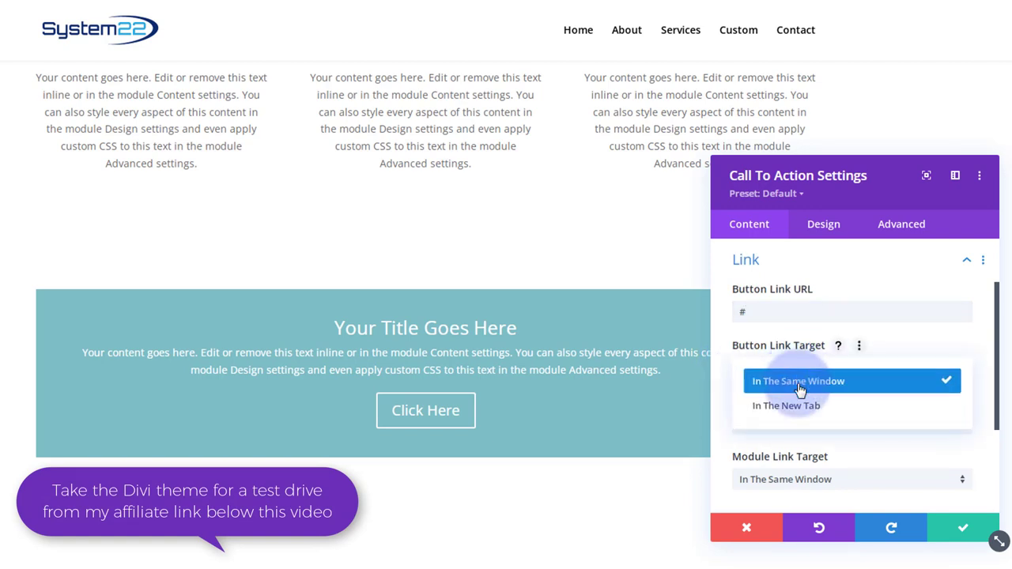
click(727, 376)
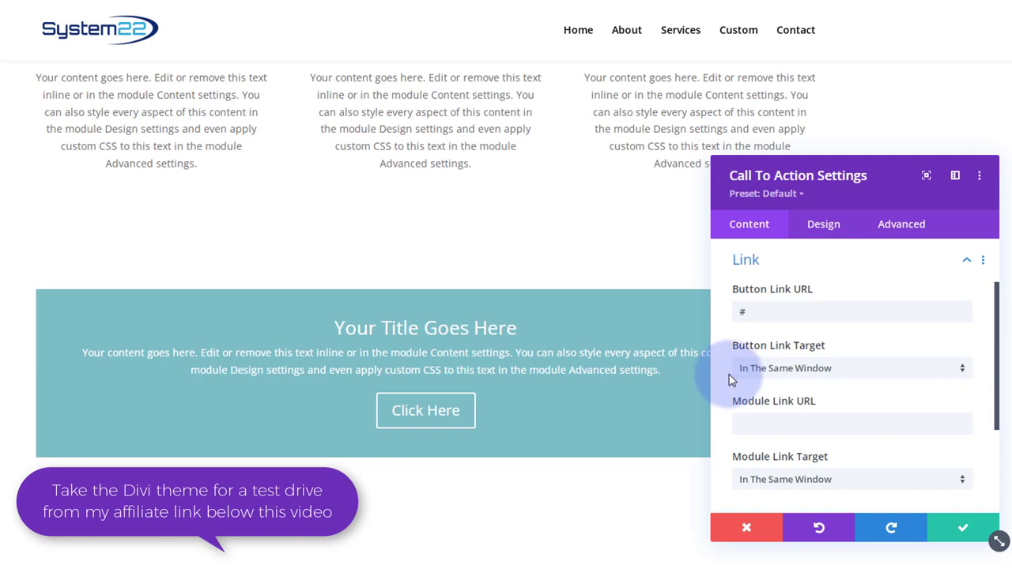
click(753, 429)
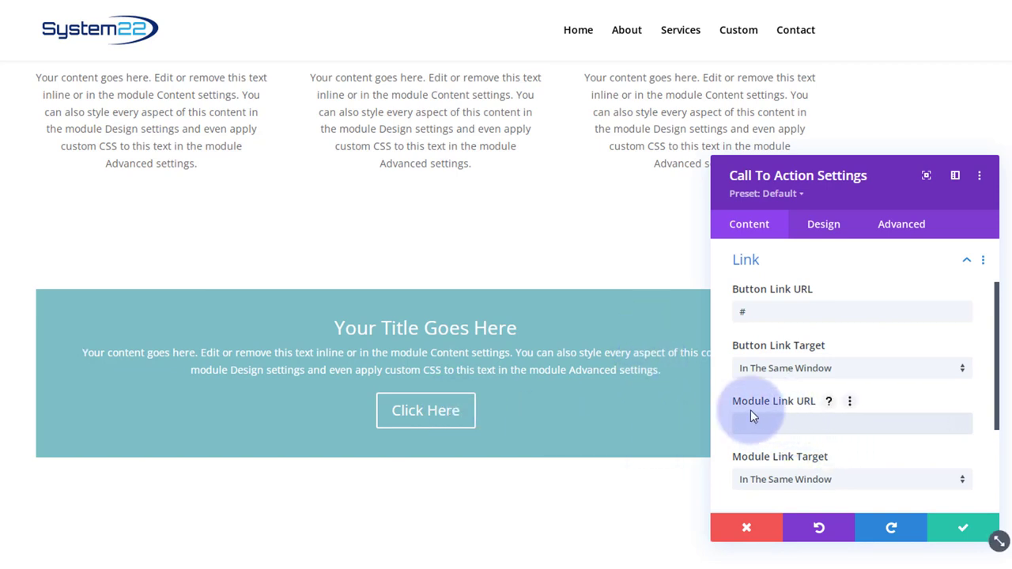
- Remove the Call To Action module's background color and save the module settings
scroll(791, 402, down, 2)
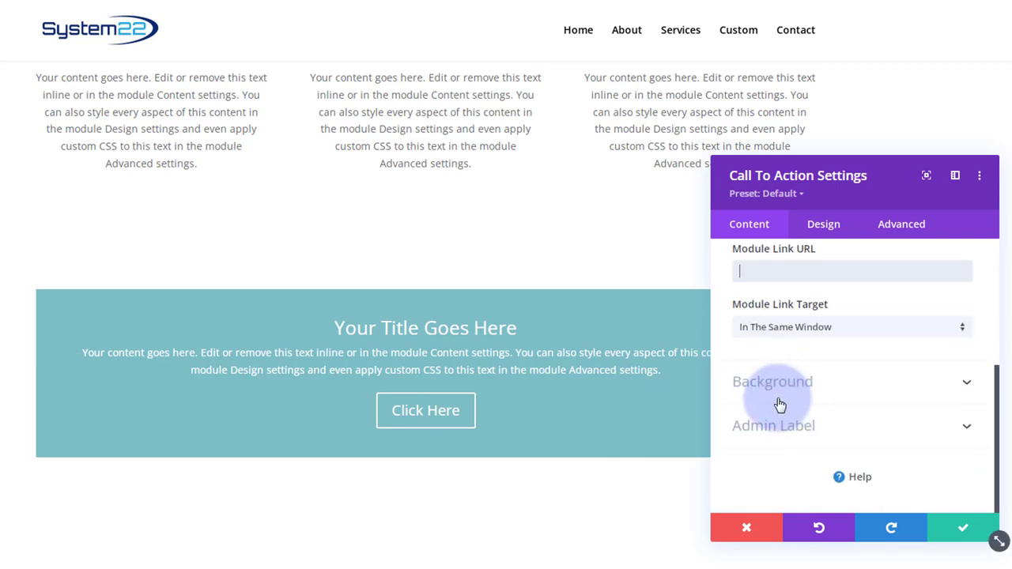
click(828, 393)
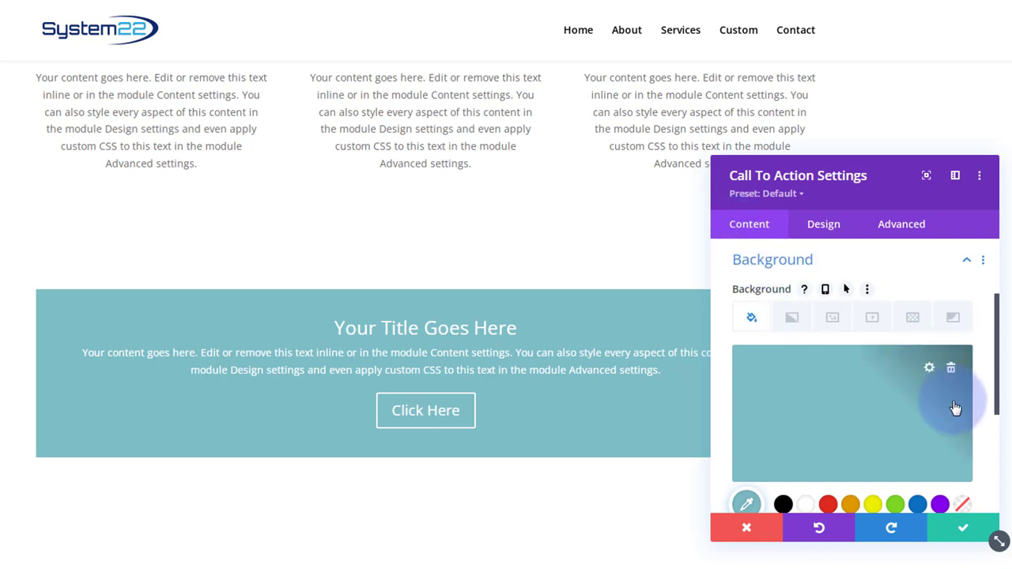
click(951, 367)
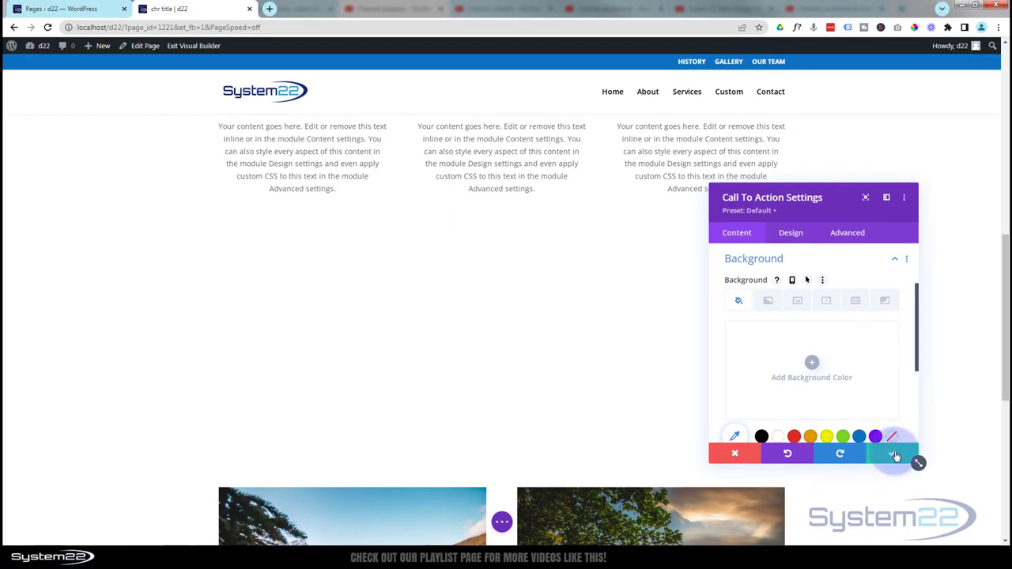
click(896, 456)
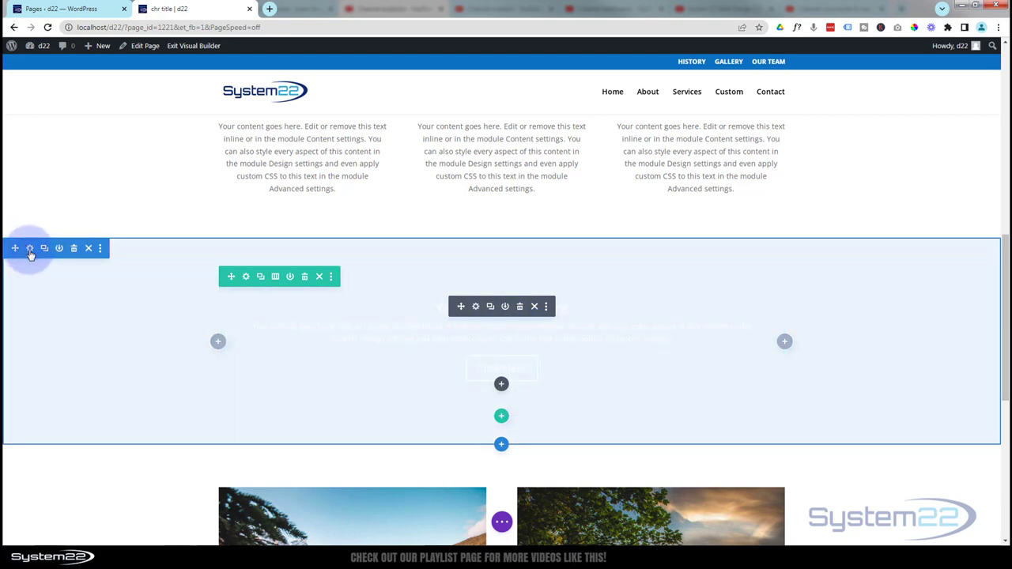
- Set the background color of the section containing the new Call To Action module to the palette's blue
click(29, 249)
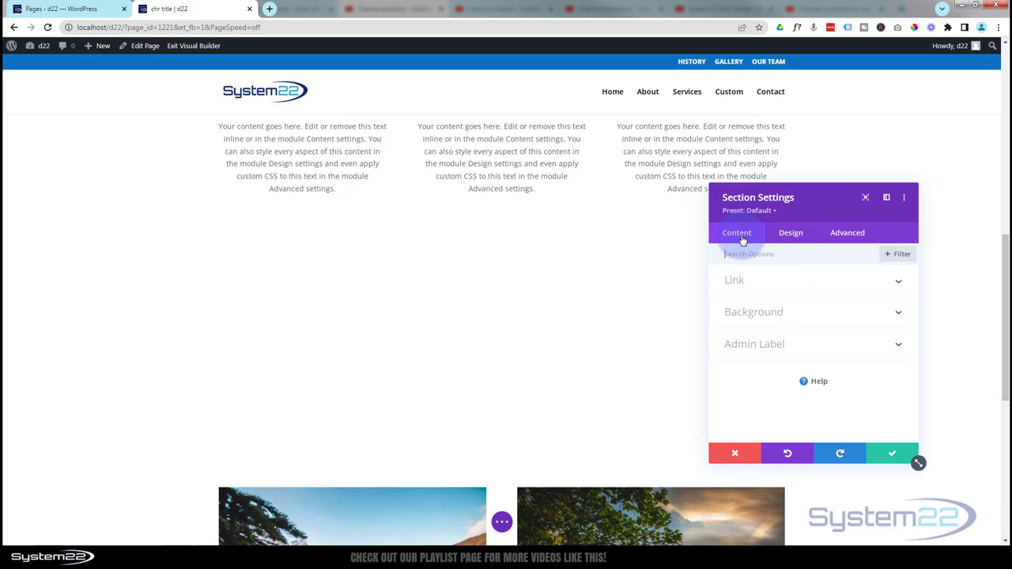
click(790, 315)
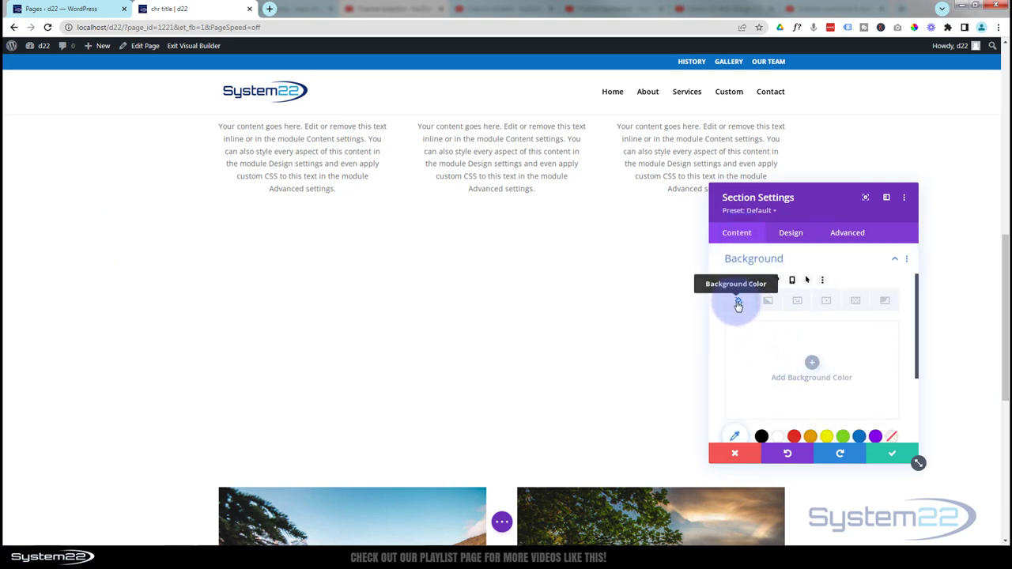
click(859, 437)
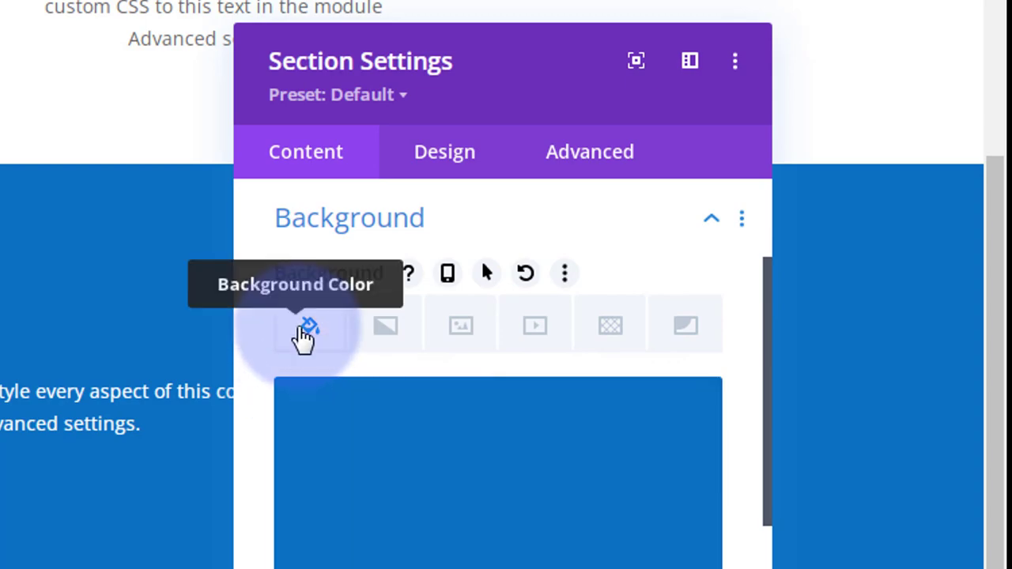
- Add the city skyline image opt1.jpg from the media library as the section's background image
click(461, 326)
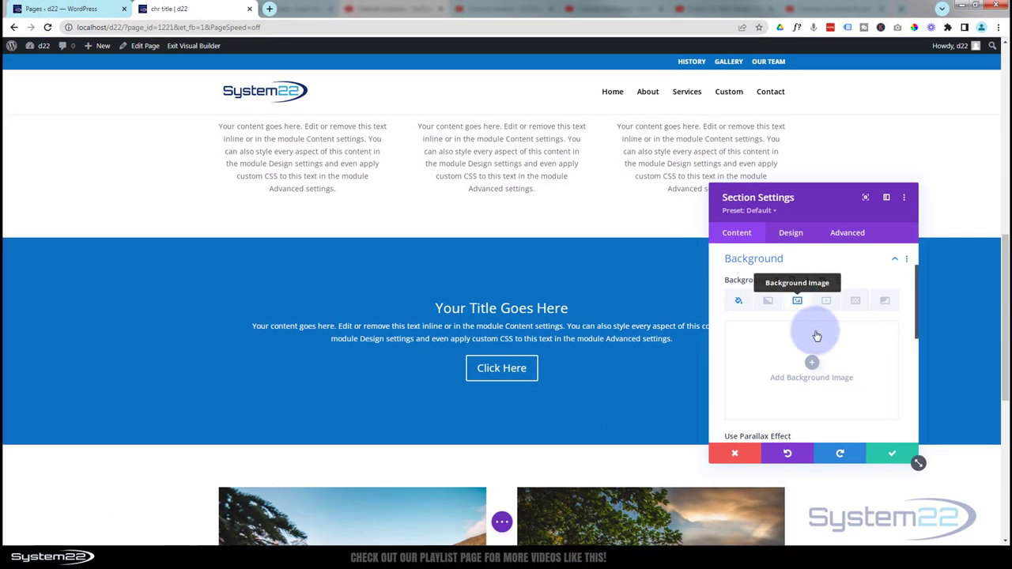
click(820, 355)
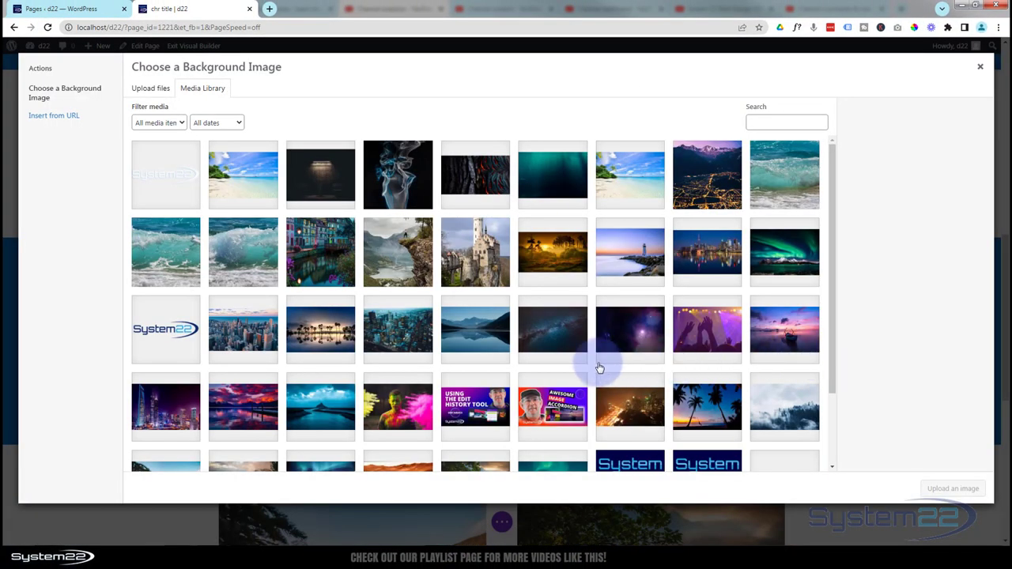
click(261, 329)
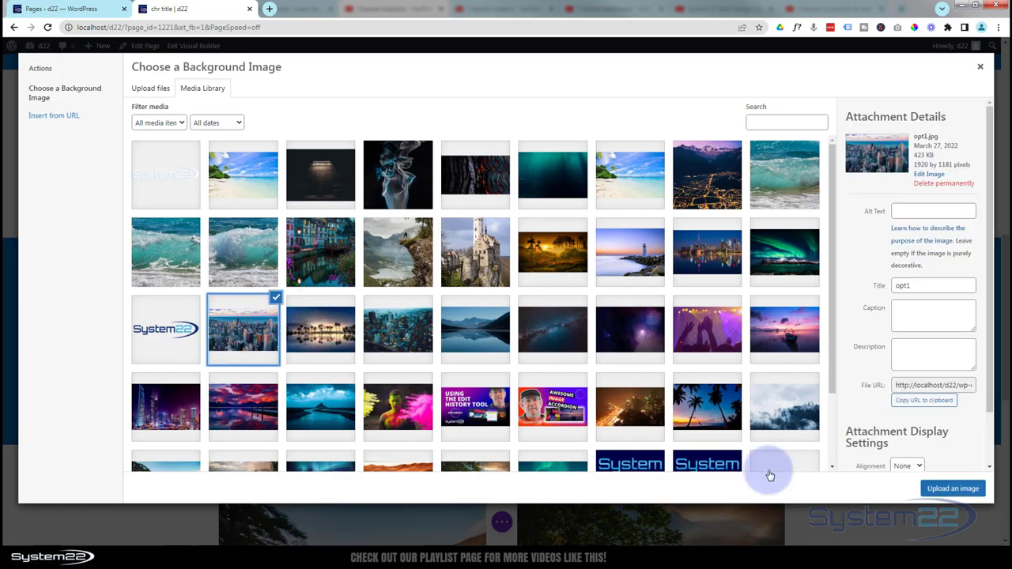
click(951, 489)
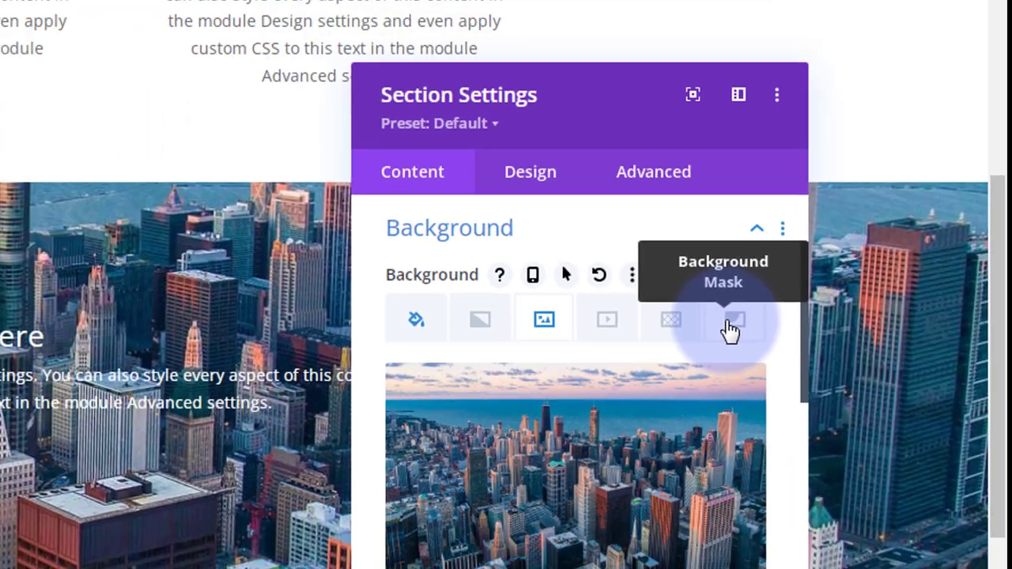
- Add a background mask to the section and change its shape to Chevrons
click(658, 338)
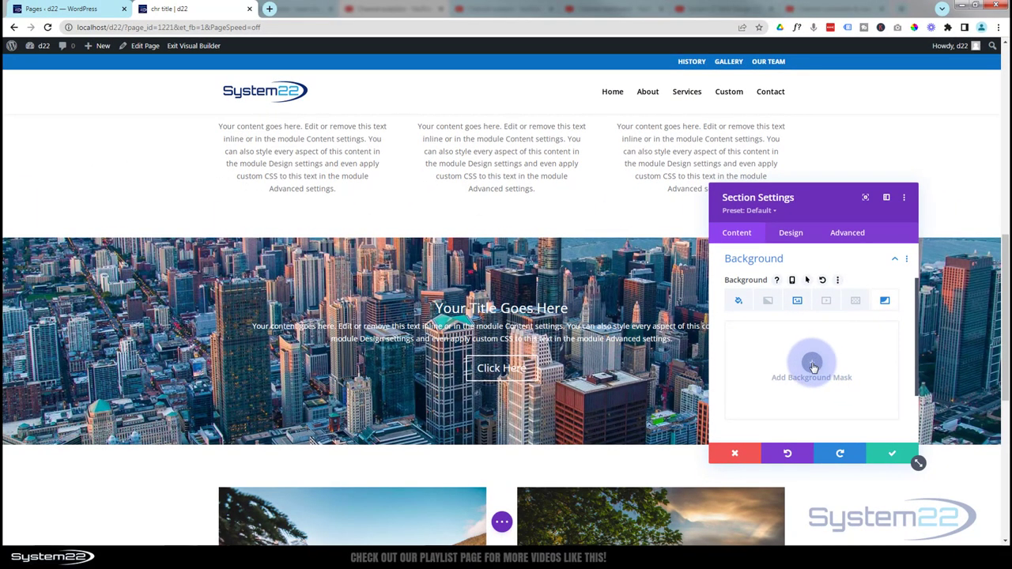
click(812, 365)
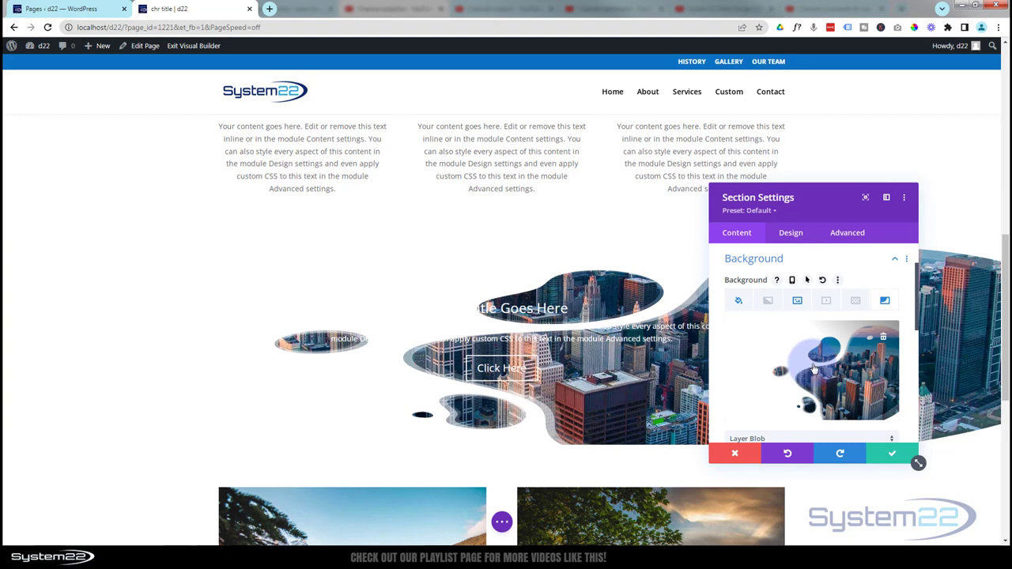
click(819, 385)
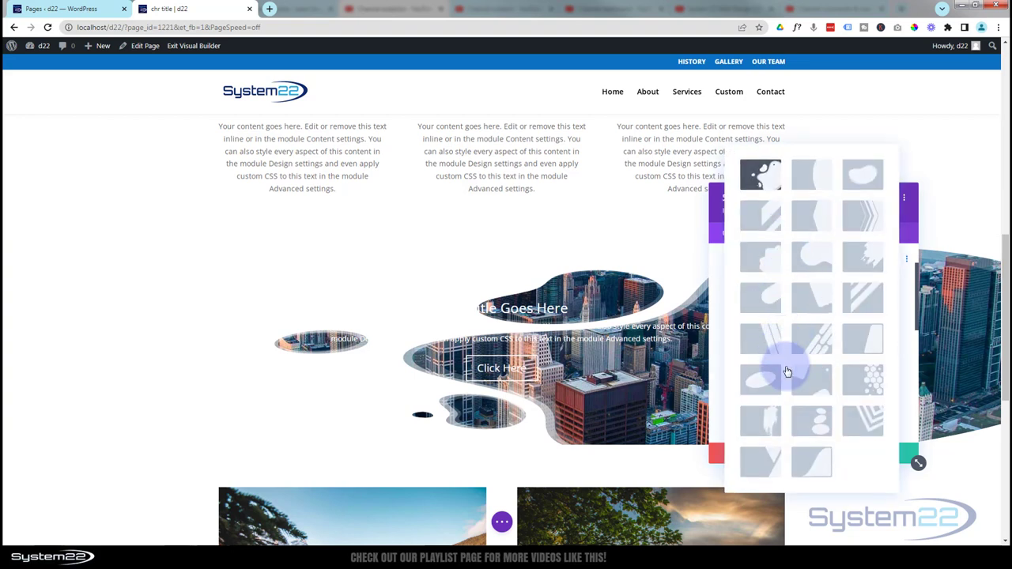
click(860, 224)
drag(833, 203, 589, 195)
click(575, 319)
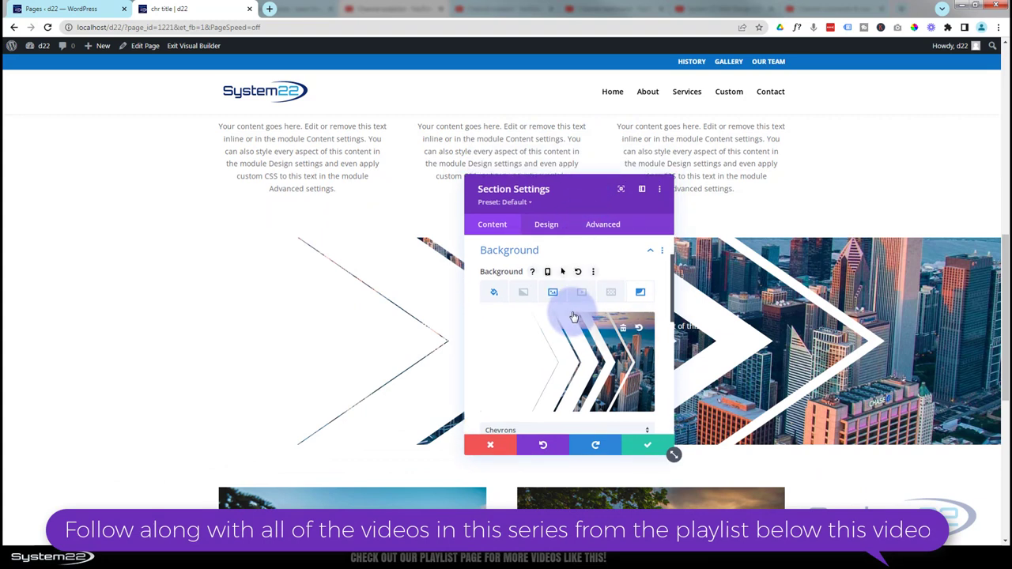
- Lower the opacity of the white chevron mask color to 0.82
scroll(531, 373, down, 3)
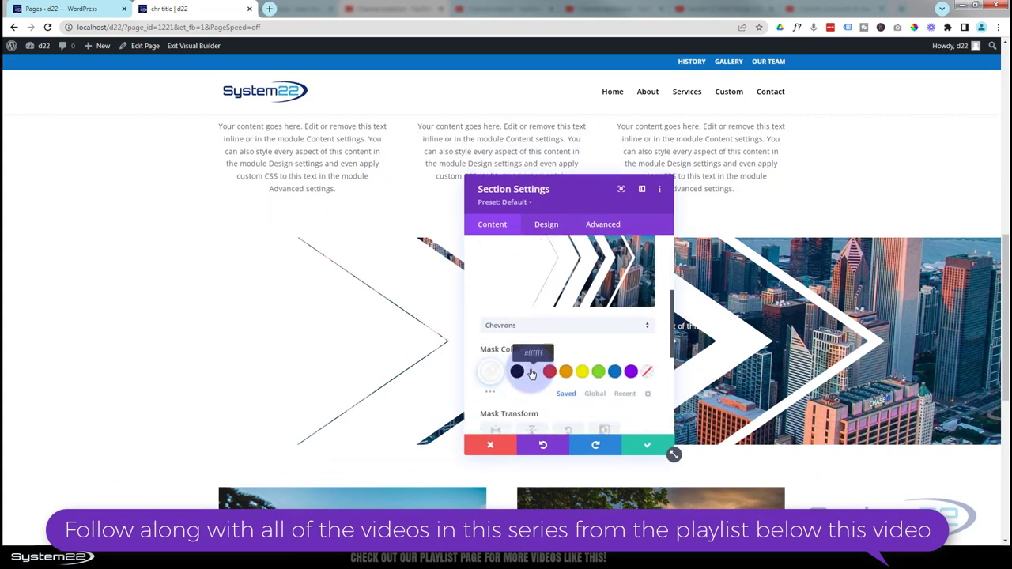
click(493, 378)
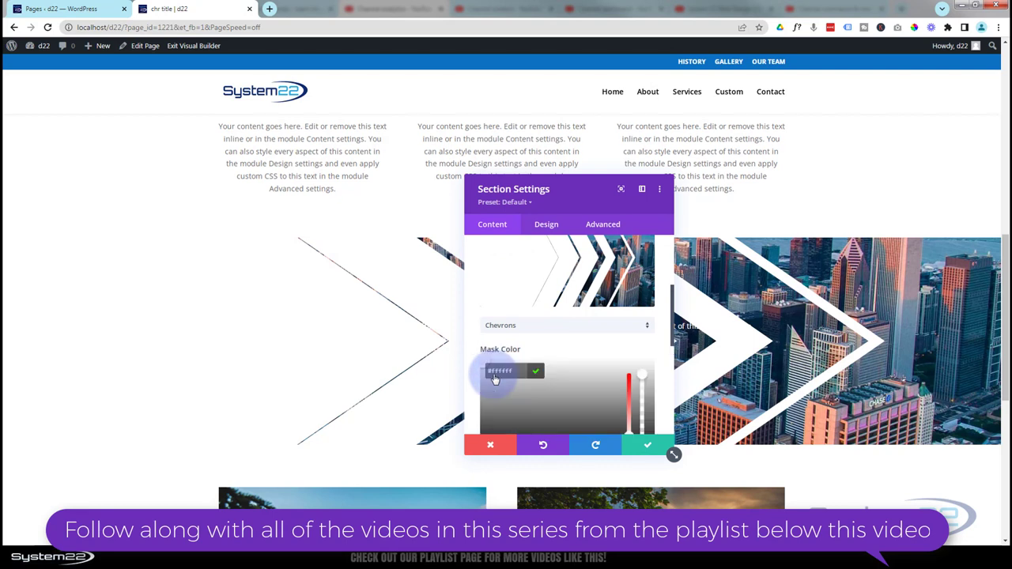
scroll(565, 384, down, 1)
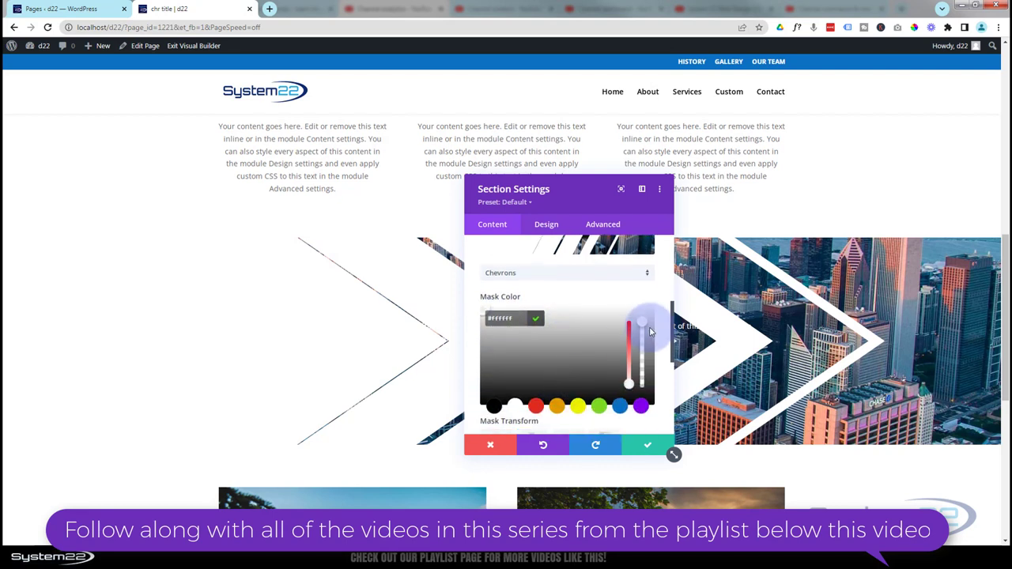
drag(642, 334, 643, 340)
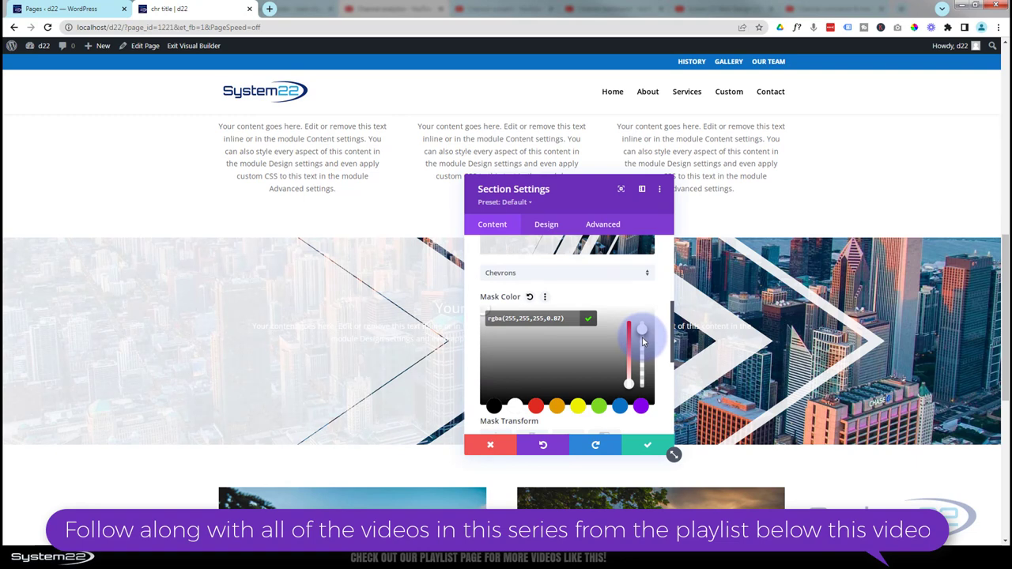
drag(643, 343, 643, 344)
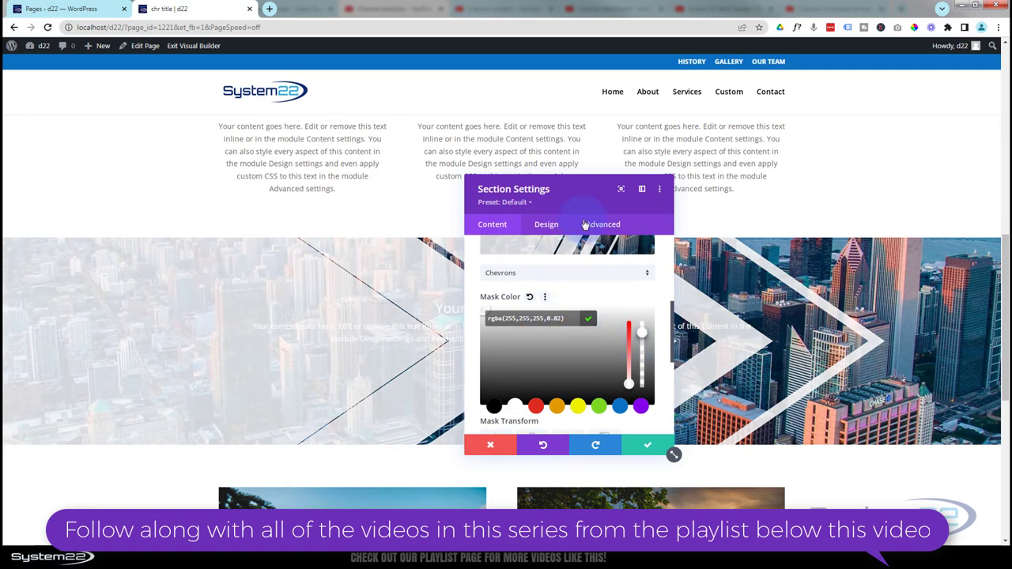
drag(585, 198, 571, 156)
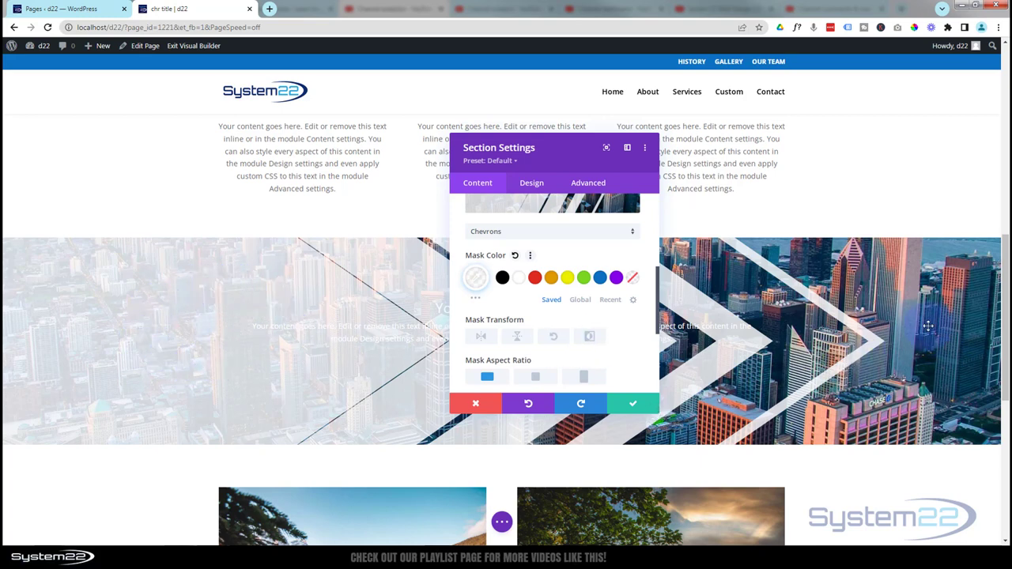
- Invert the chevron mask and set its color to black at 0.6 opacity
click(591, 336)
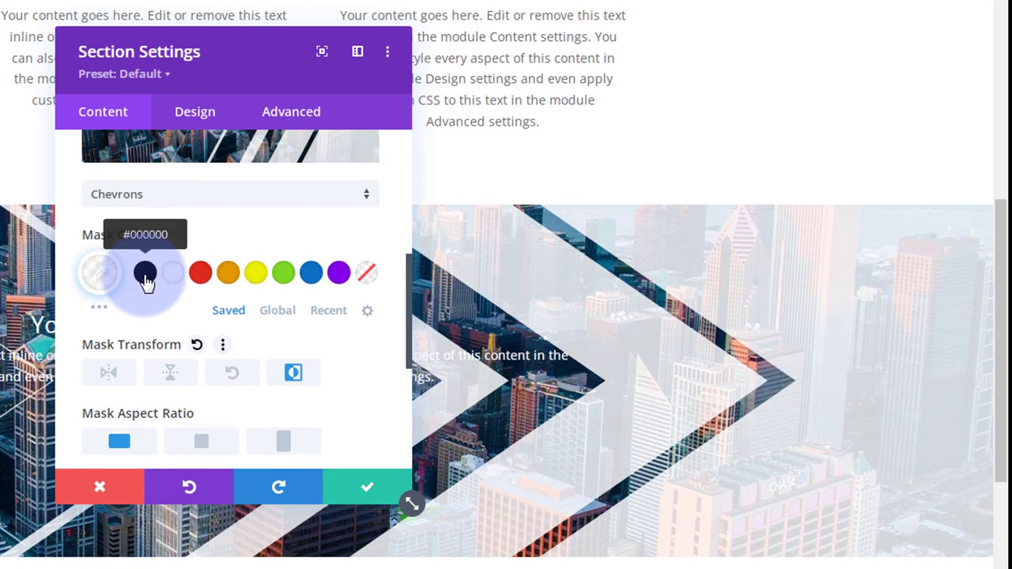
click(145, 275)
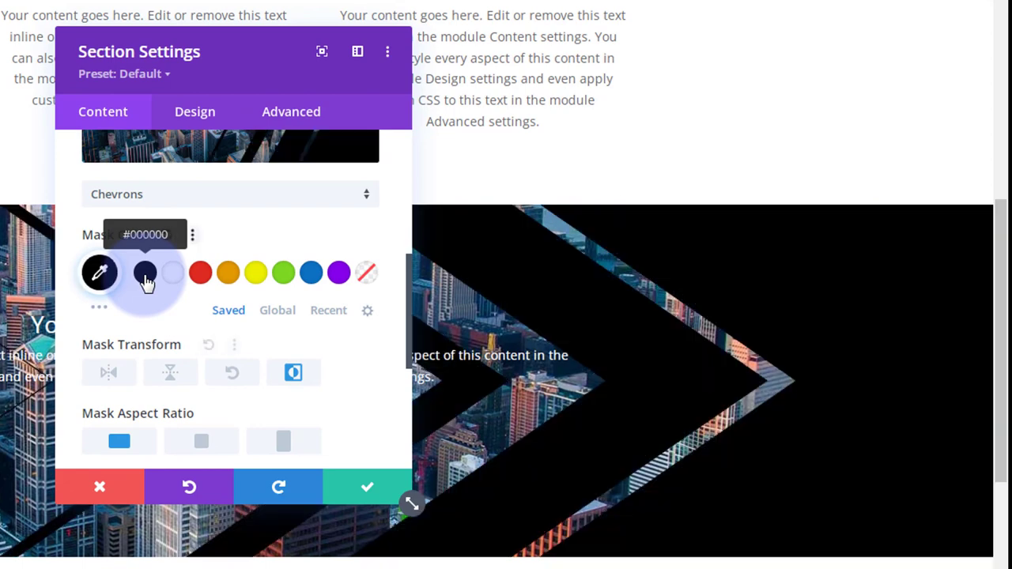
click(99, 277)
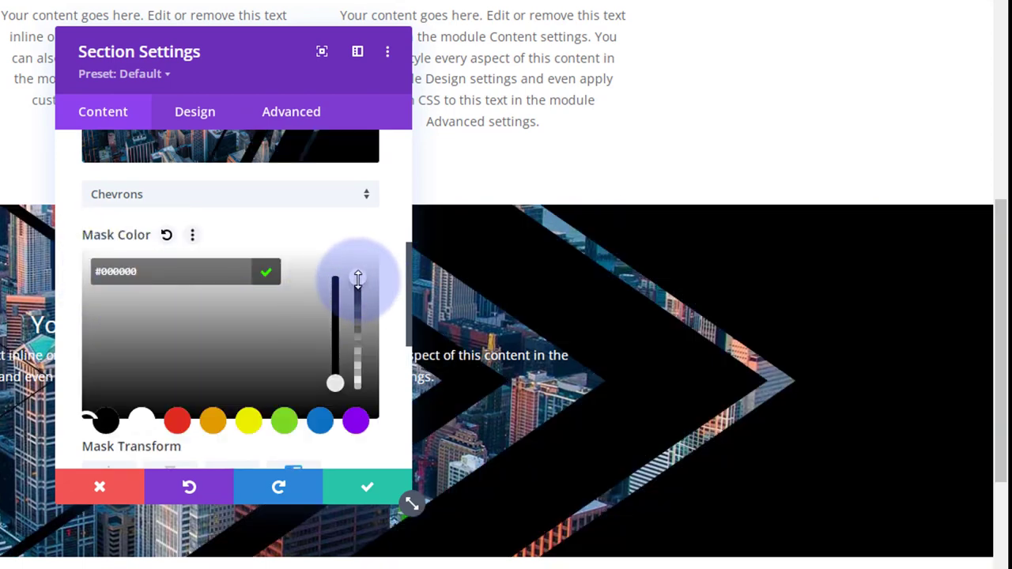
drag(359, 295, 356, 329)
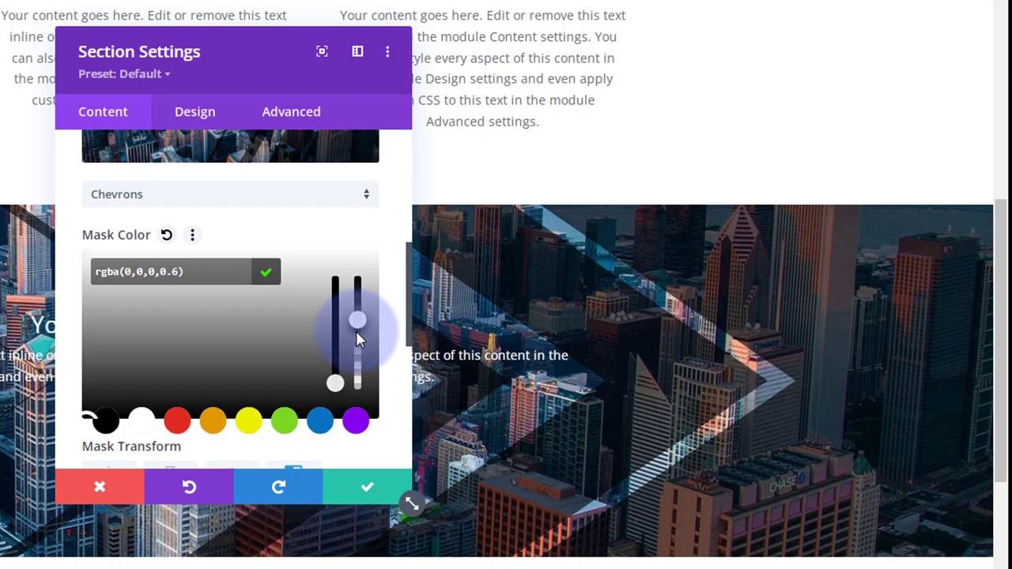
drag(356, 331, 357, 329)
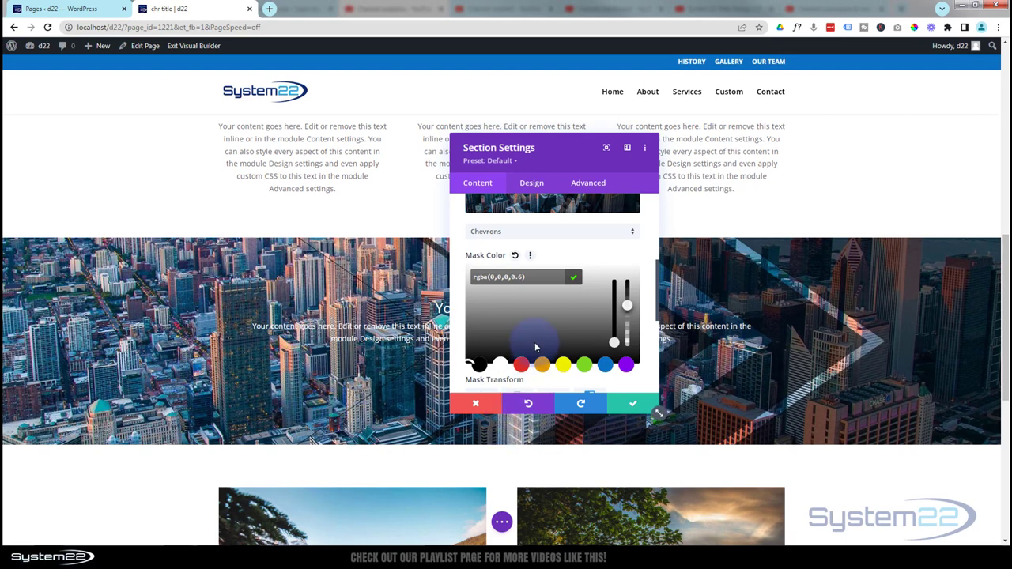
- Set the section's Background Image Blend to Multiply so the city photo mixes with the blue background color
scroll(534, 344, up, 4)
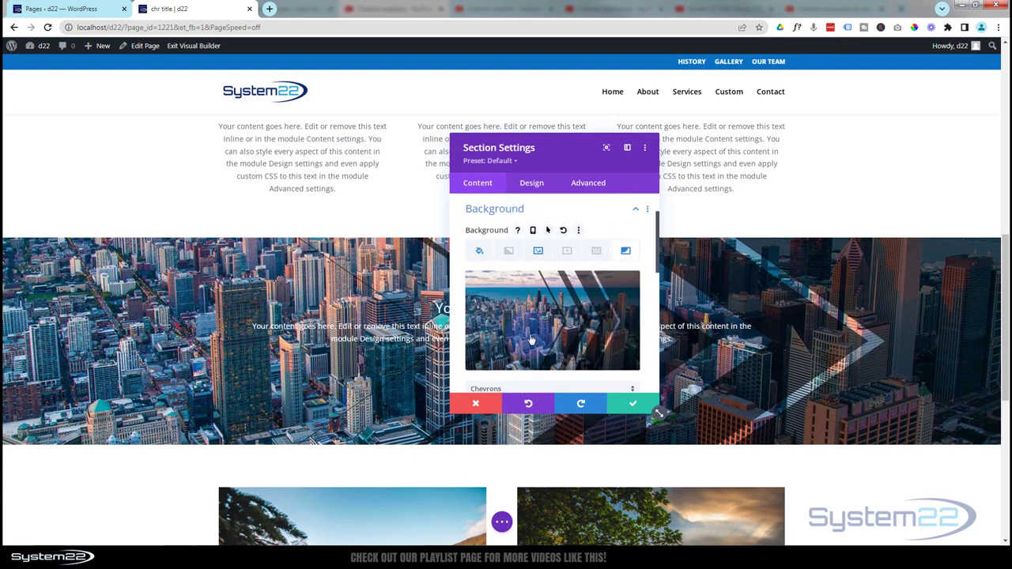
click(538, 253)
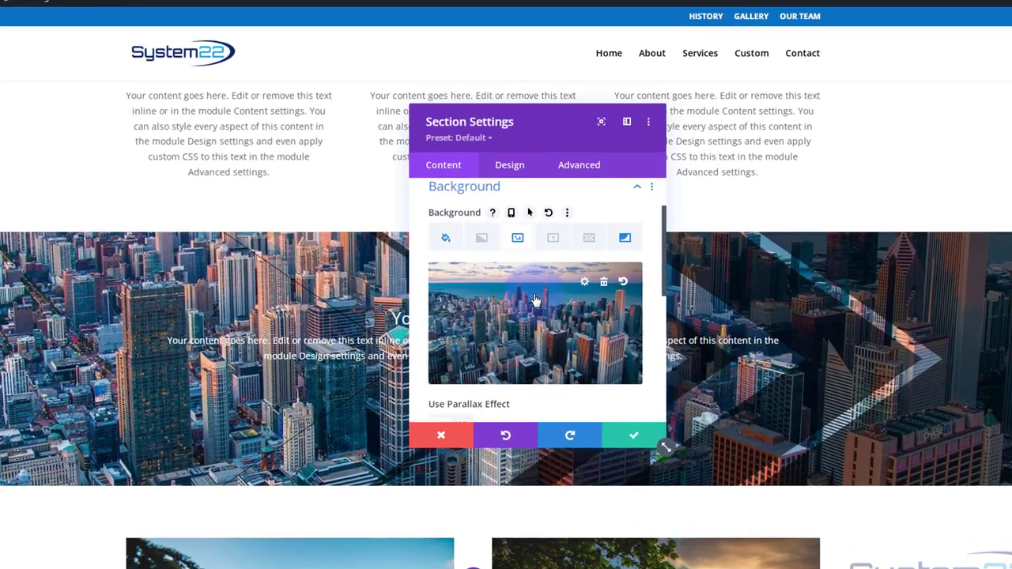
scroll(553, 292, down, 2)
scroll(489, 315, down, 1)
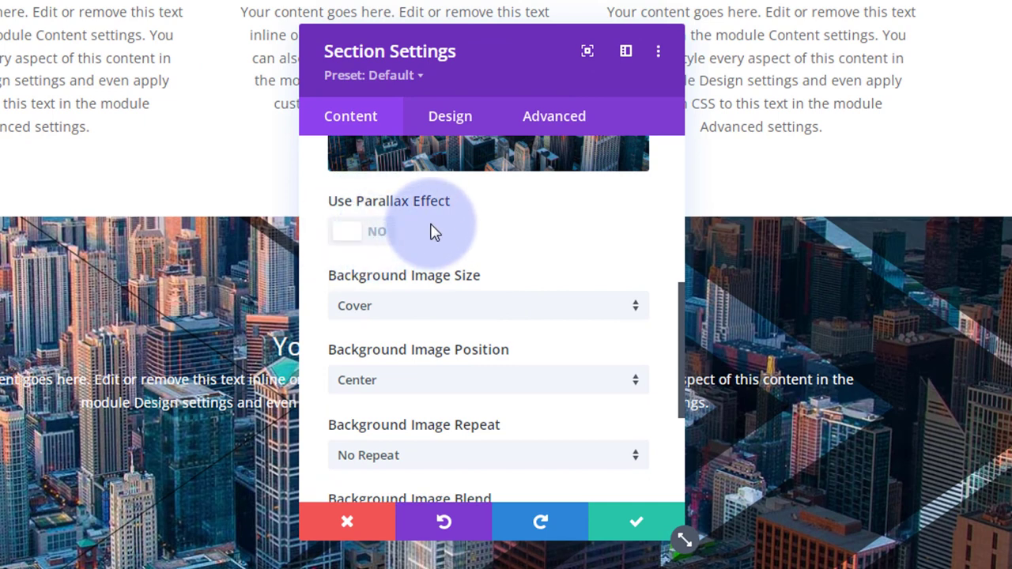
scroll(517, 292, down, 3)
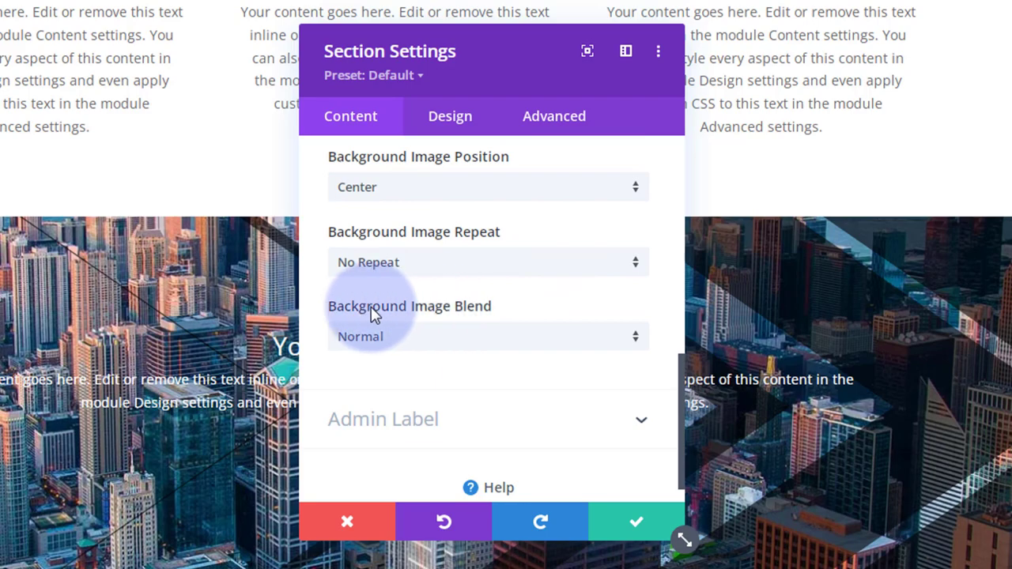
click(463, 339)
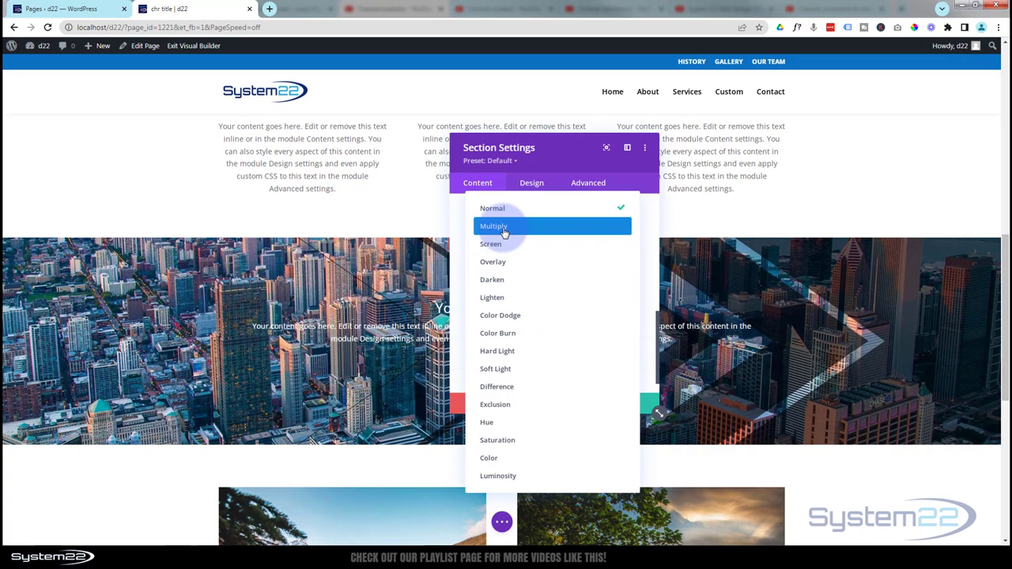
click(508, 228)
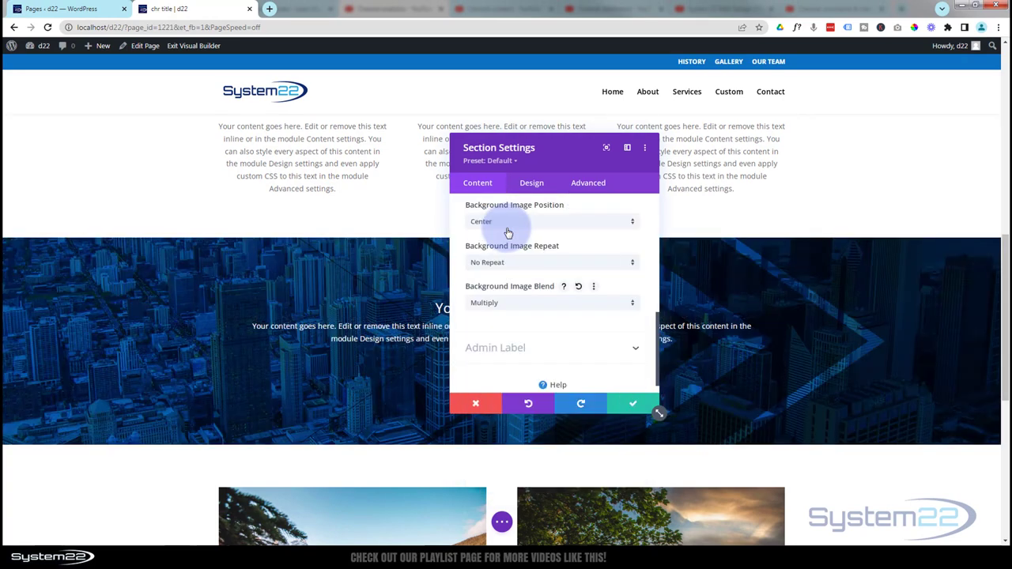
- Add a top divider to the section using the two-layer slanted style that deepens toward the right end
drag(560, 160, 807, 178)
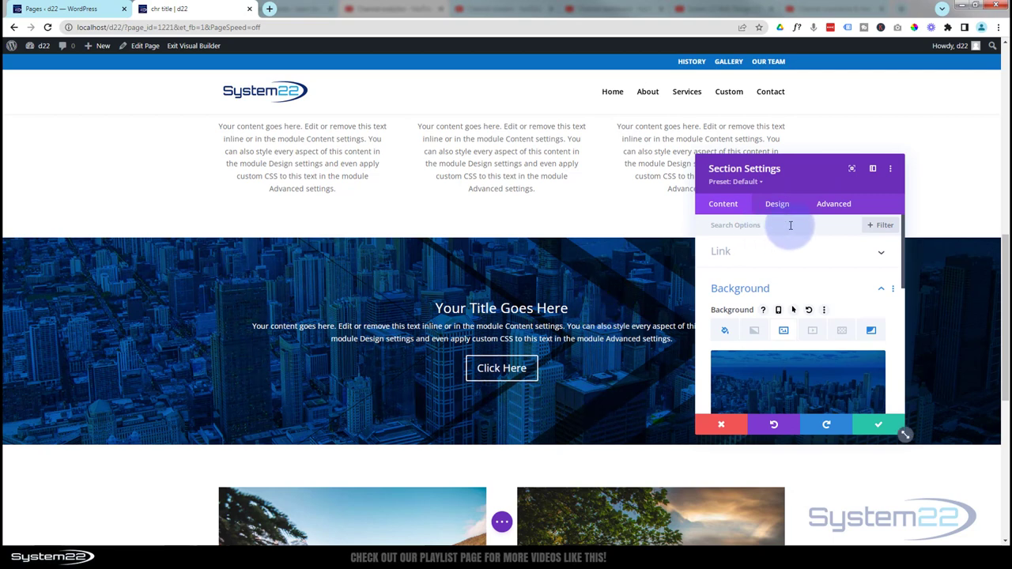
drag(809, 181, 192, 304)
scroll(350, 352, down, 2)
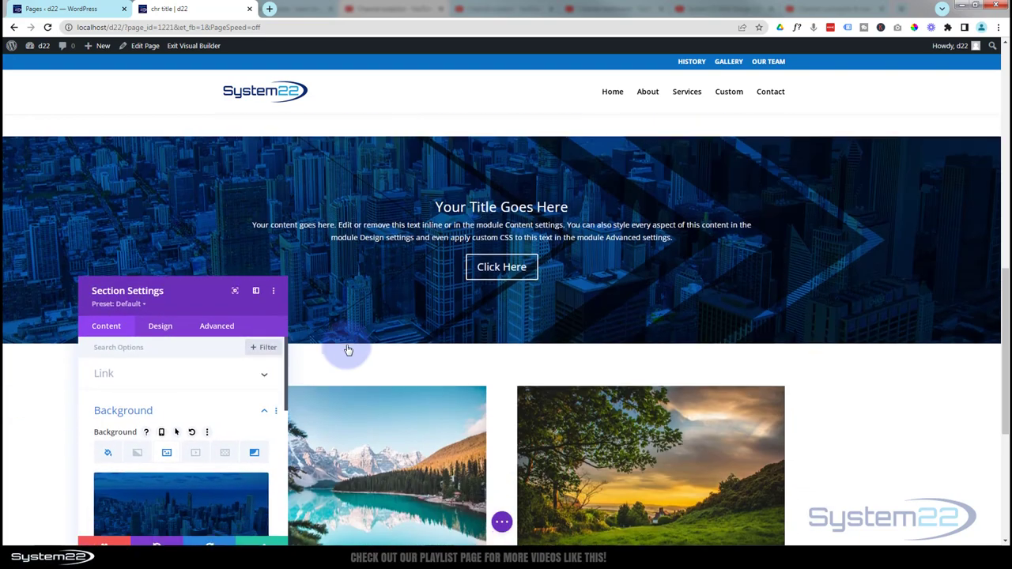
scroll(348, 350, up, 1)
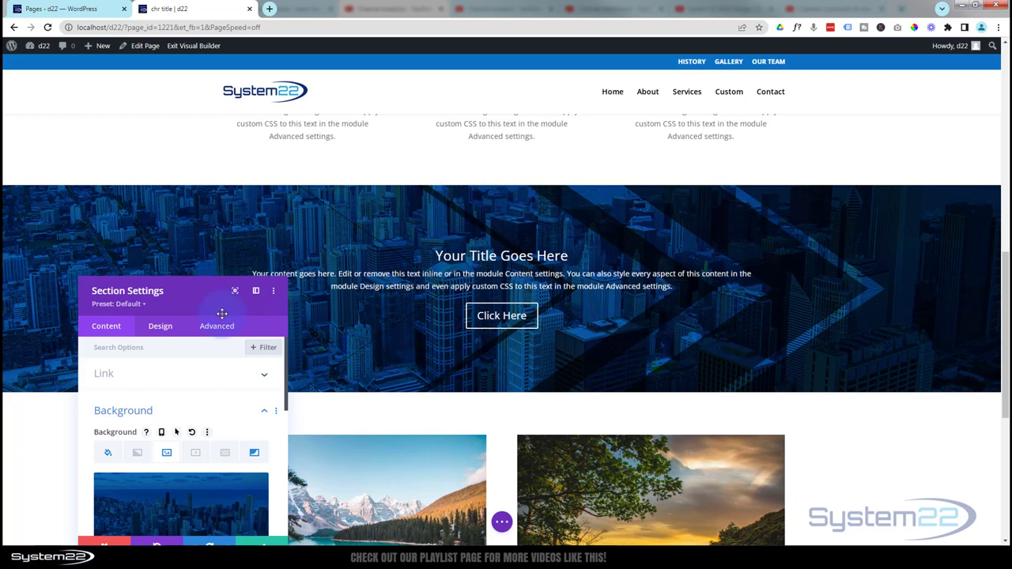
drag(195, 299, 178, 155)
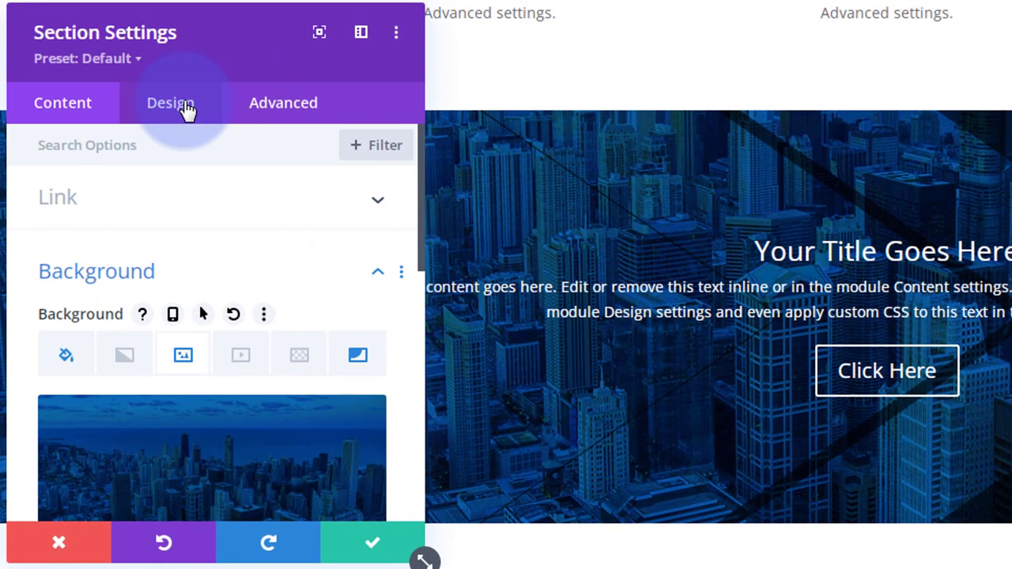
click(150, 185)
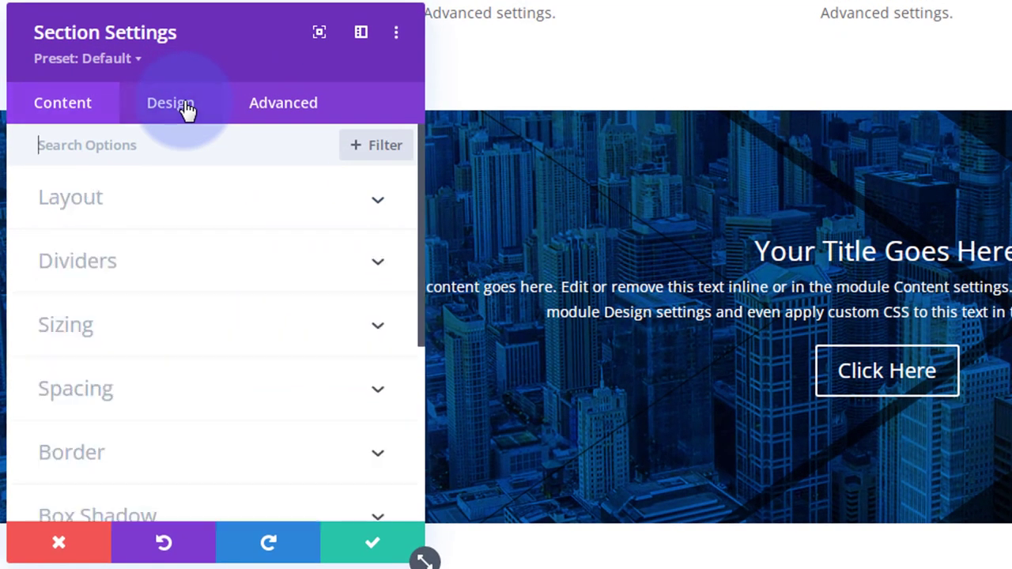
click(161, 271)
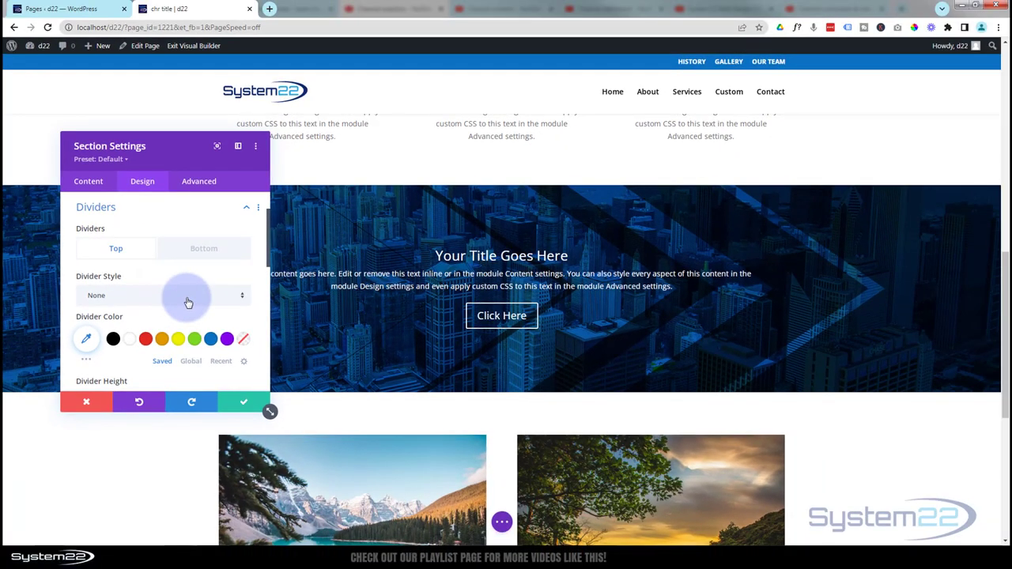
scroll(196, 299, down, 2)
click(173, 249)
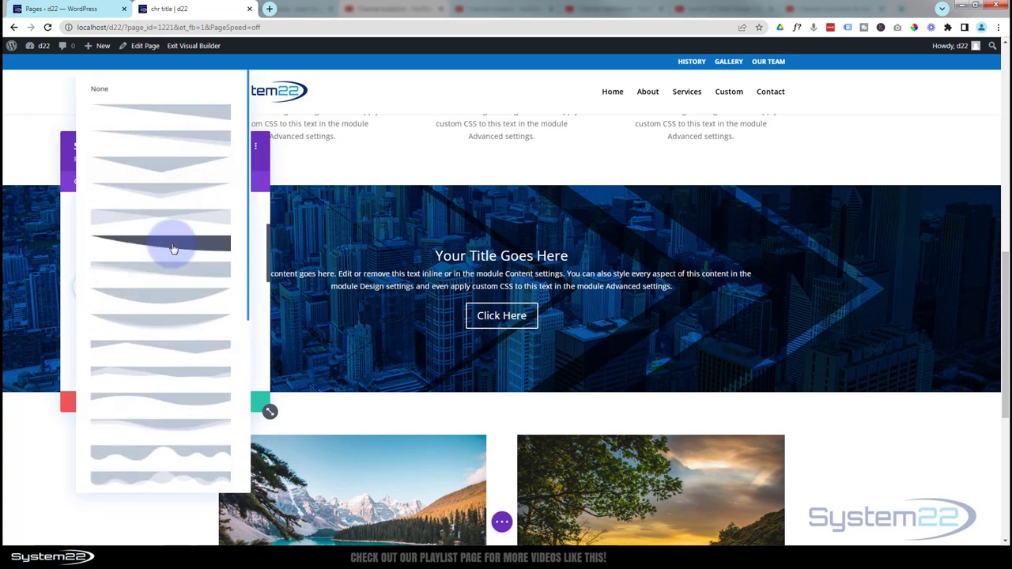
click(204, 140)
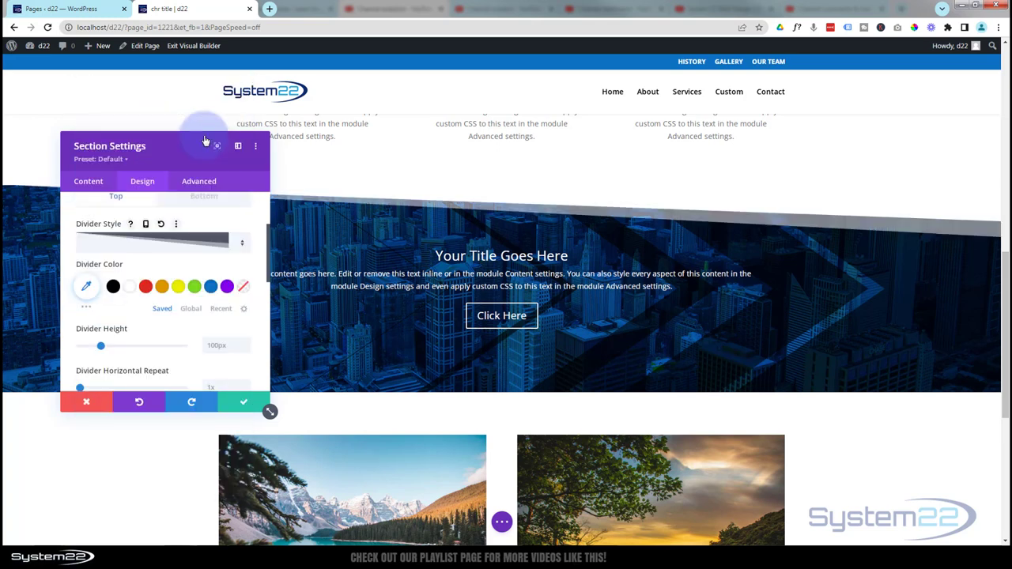
- Color the top divider with the palette's purple at 0.33 opacity, rgba(131,0,233,0.33)
click(227, 288)
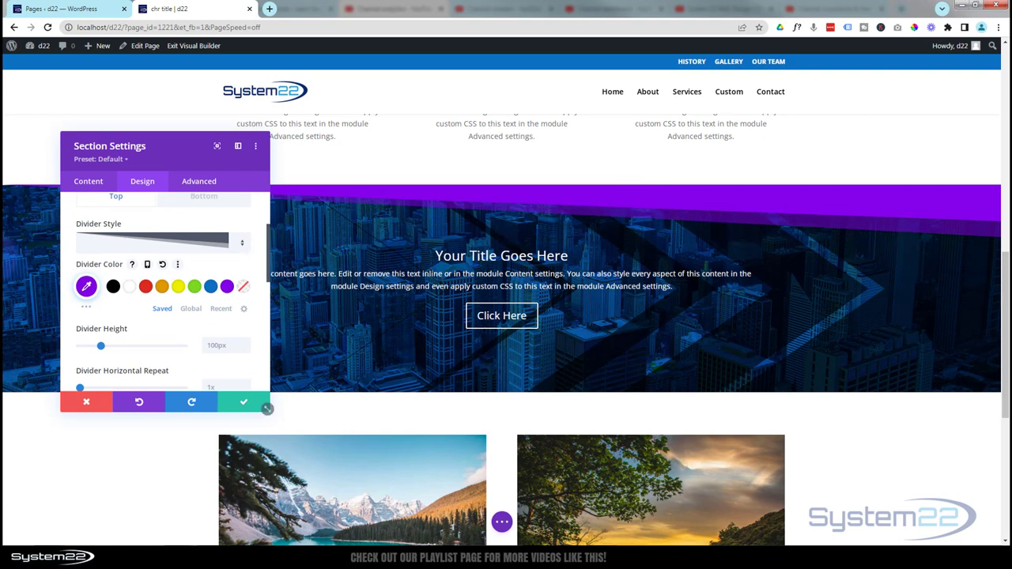
click(86, 287)
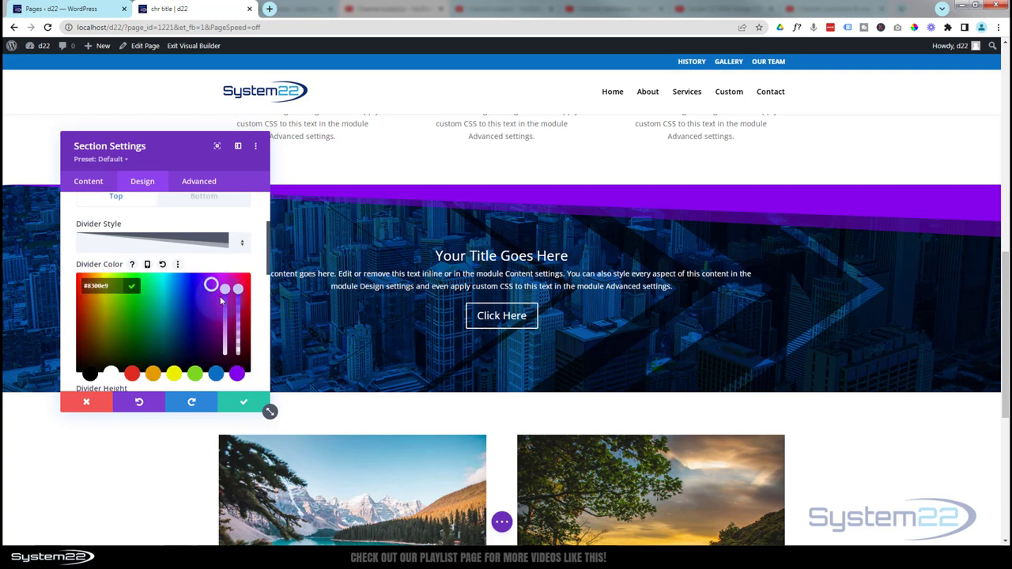
drag(239, 300, 239, 336)
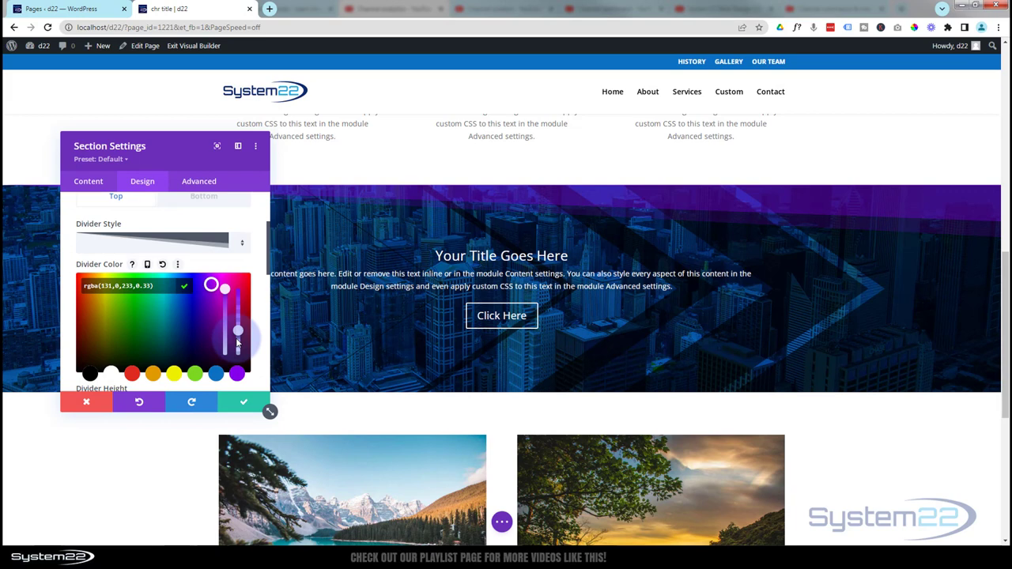
- Add a bottom divider to the section using the two-layer slanted style that is tallest at the left end
scroll(177, 221, up, 2)
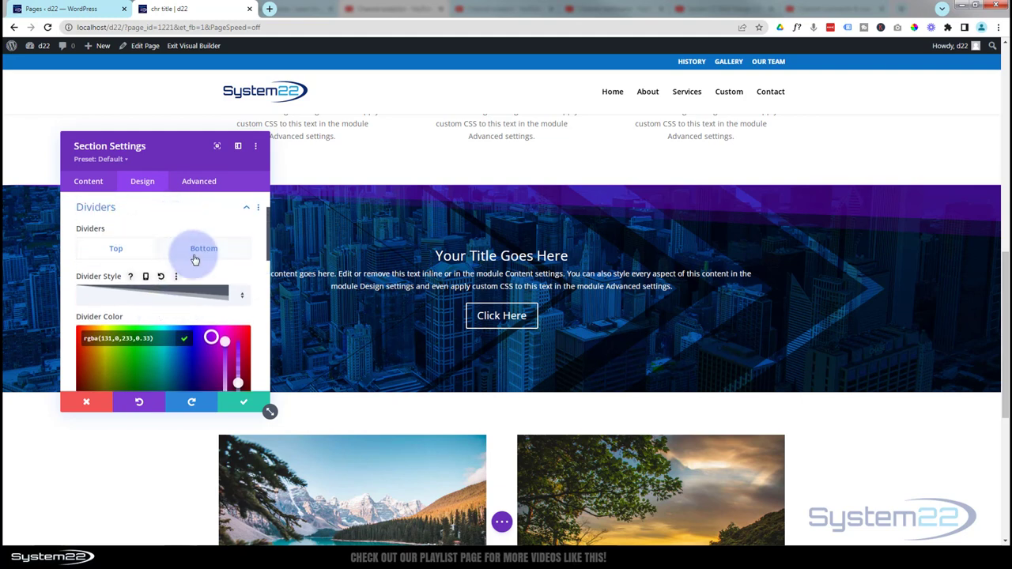
click(195, 260)
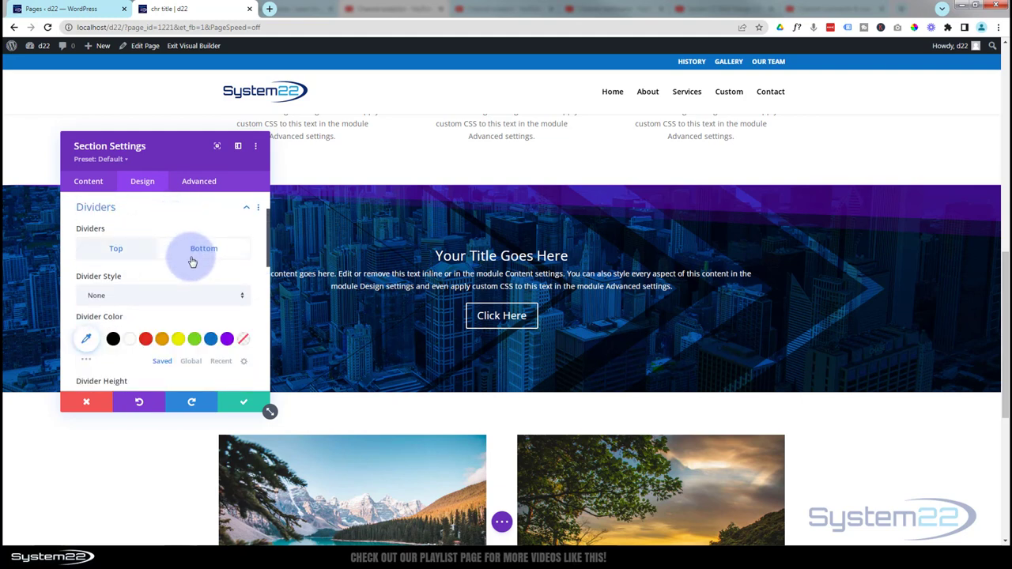
scroll(191, 261, down, 2)
click(170, 249)
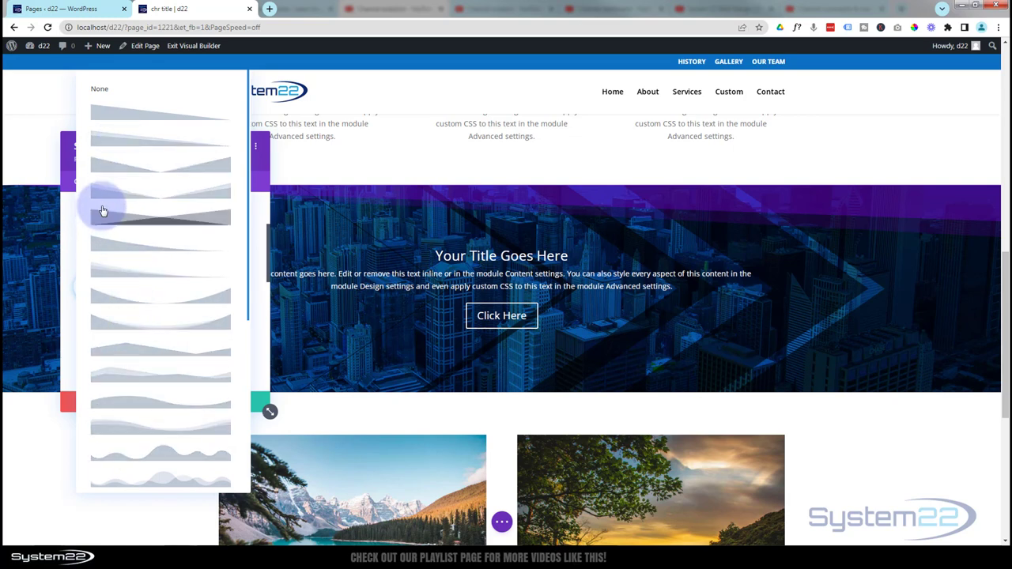
click(111, 146)
- Color the bottom divider with the palette's purple #8300e9 and lower its opacity to about 0.56
drag(269, 142, 848, 201)
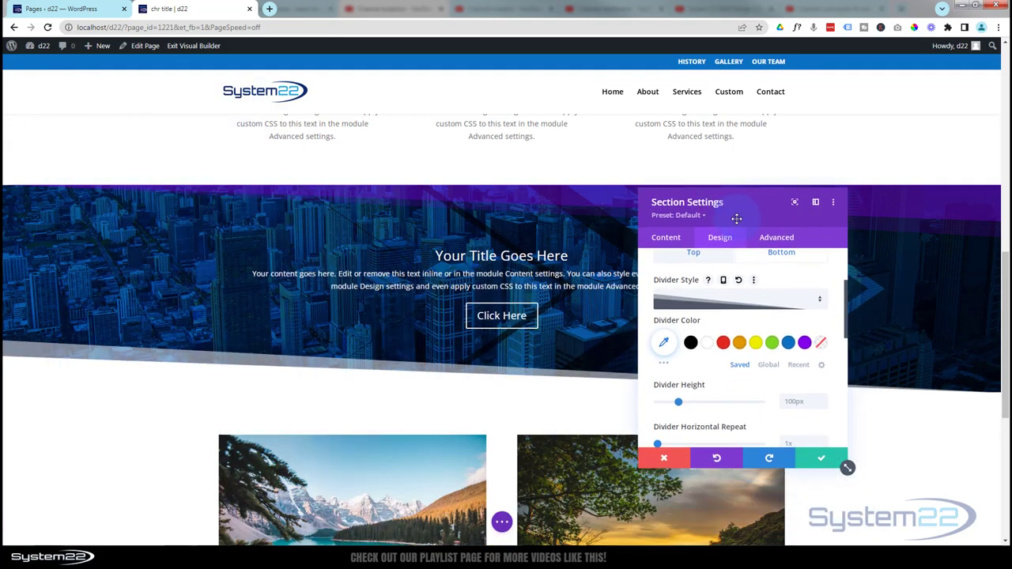
click(805, 343)
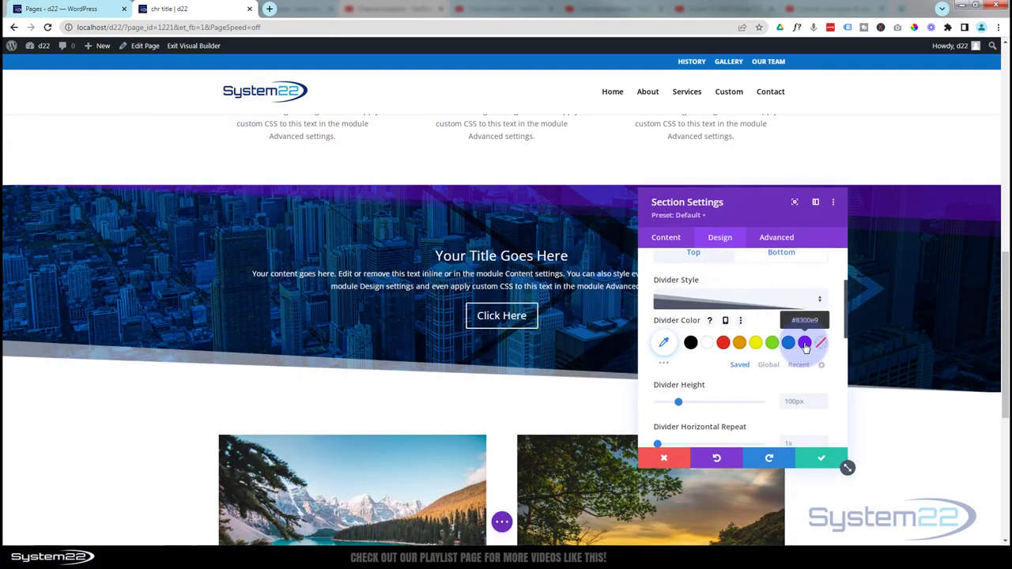
click(664, 341)
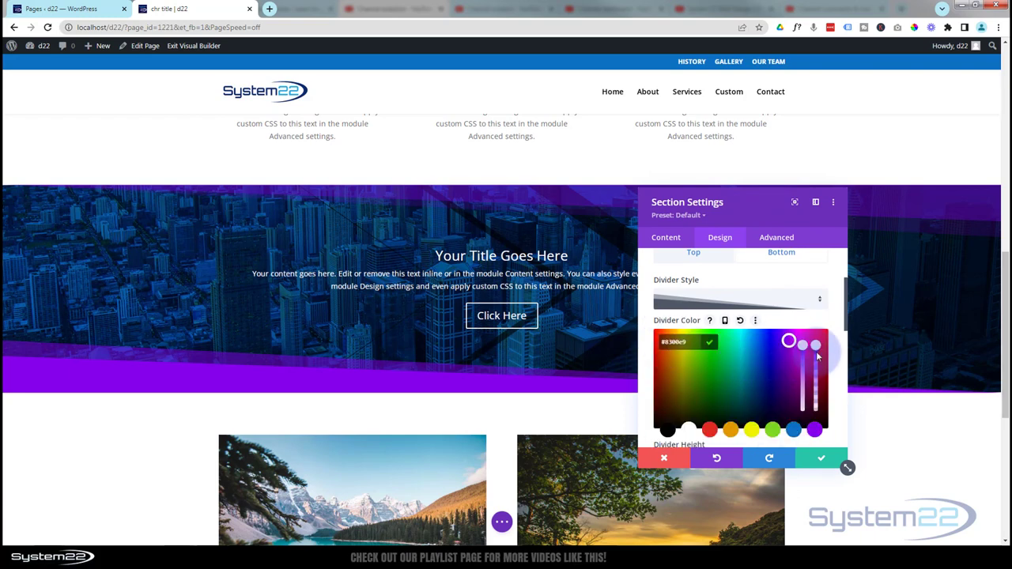
drag(818, 360, 819, 372)
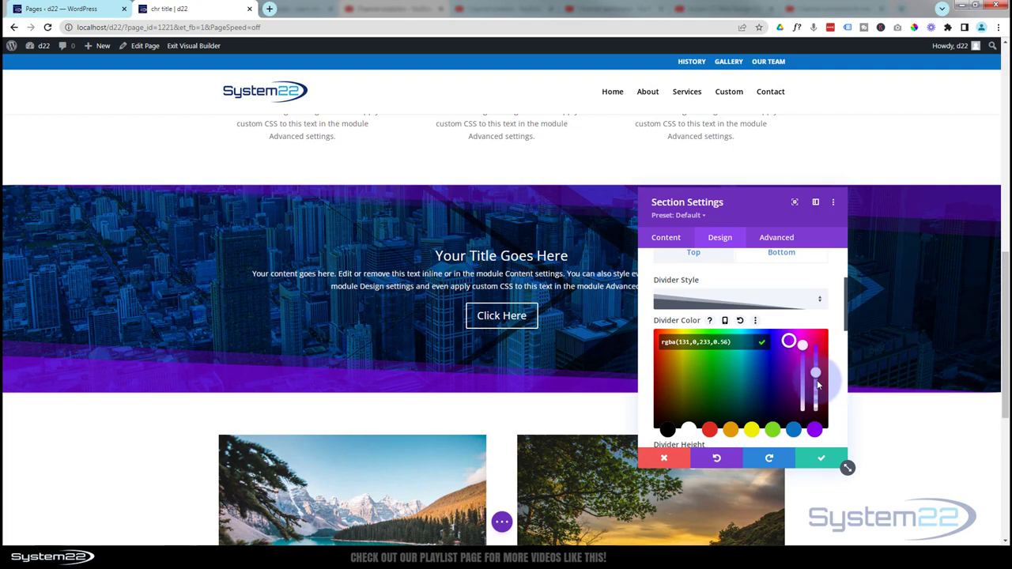
drag(817, 382, 817, 385)
- Set the bottom divider's height to 0px
drag(745, 216, 417, 279)
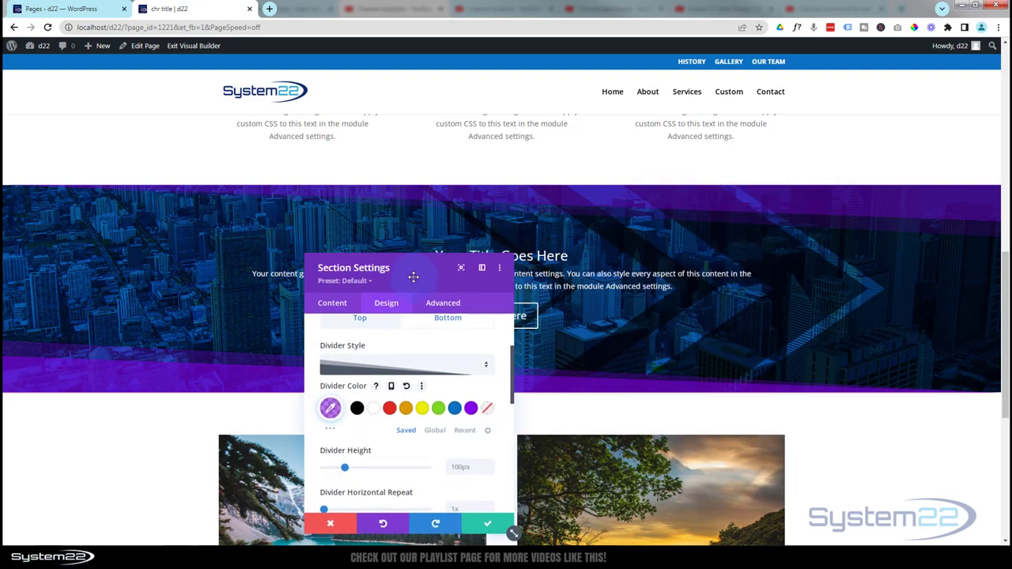
drag(411, 272, 389, 246)
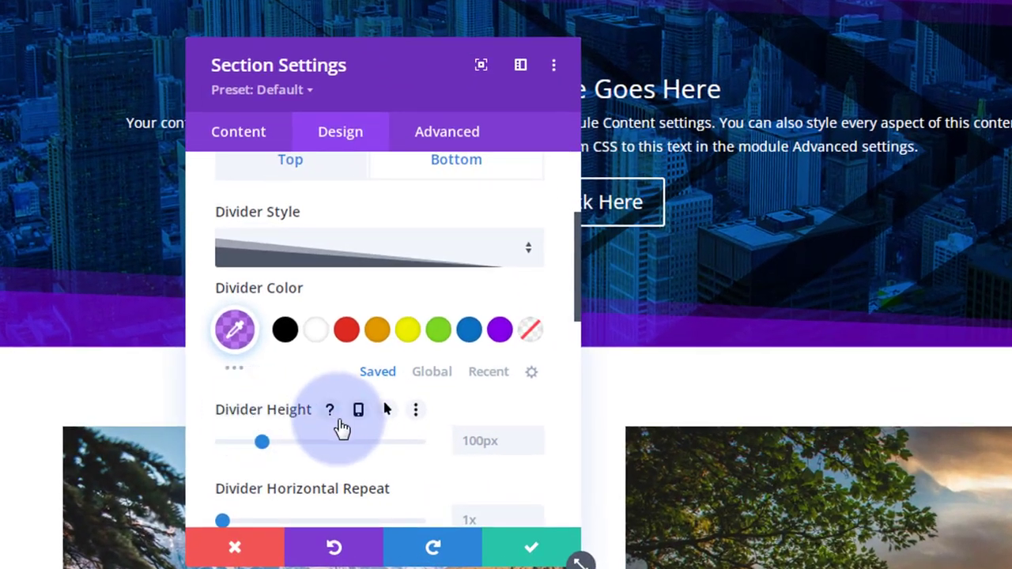
click(468, 445)
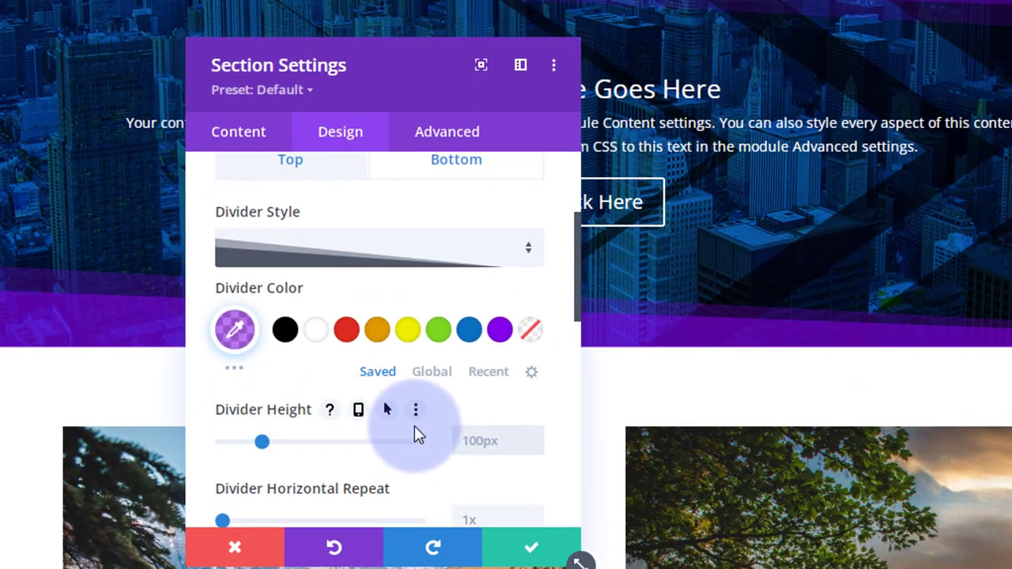
key(ctrl+a)
text(0px)
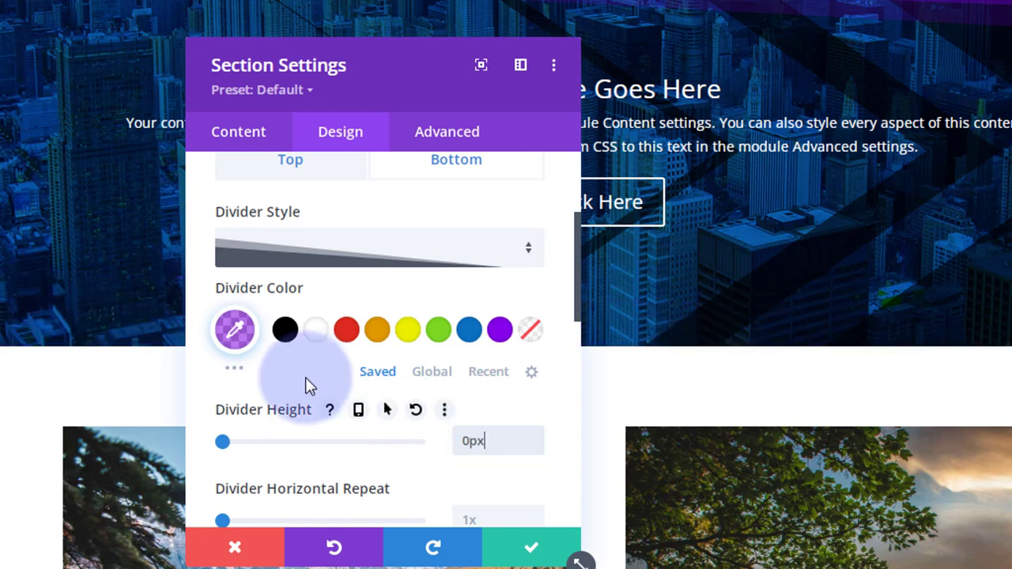
click(69, 143)
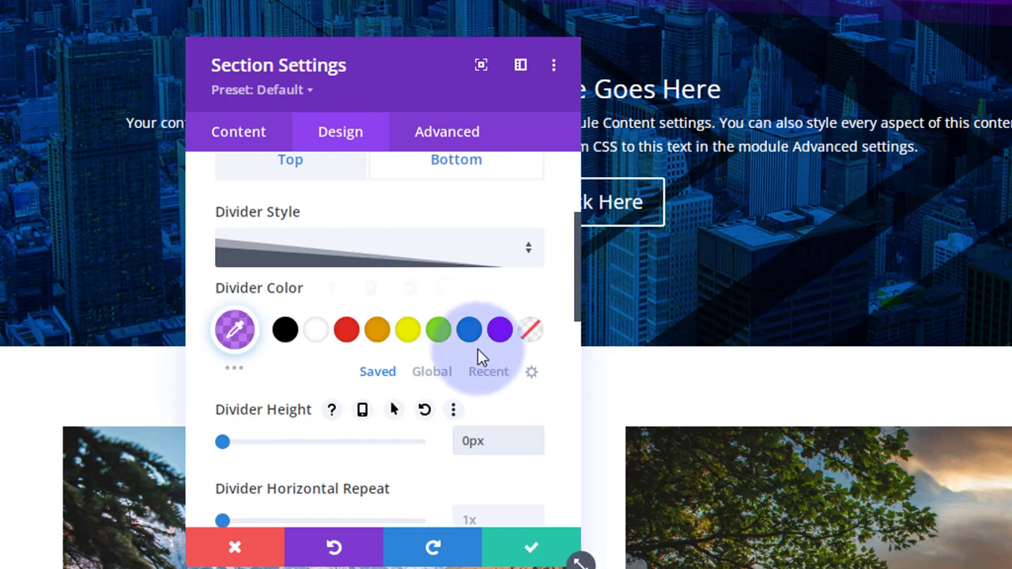
click(269, 415)
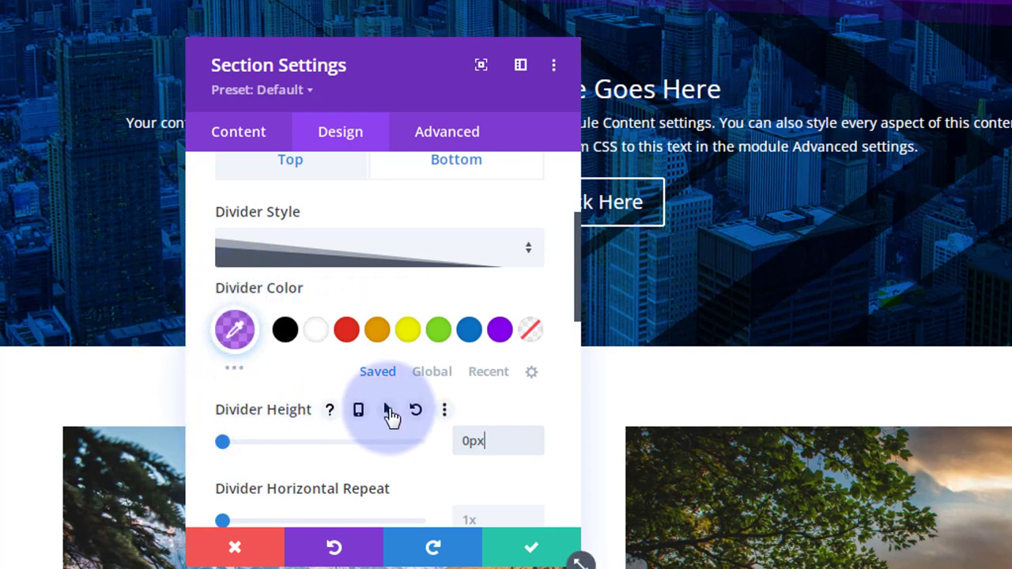
- Enable a hover state for the bottom divider's height, set it to 800px, and compare it with the desktop state
click(387, 411)
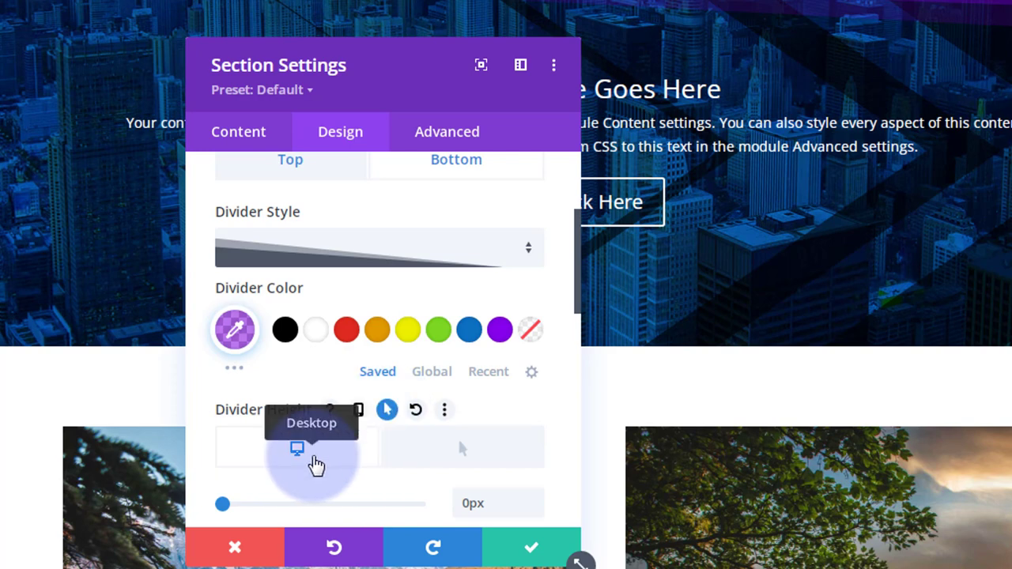
click(446, 457)
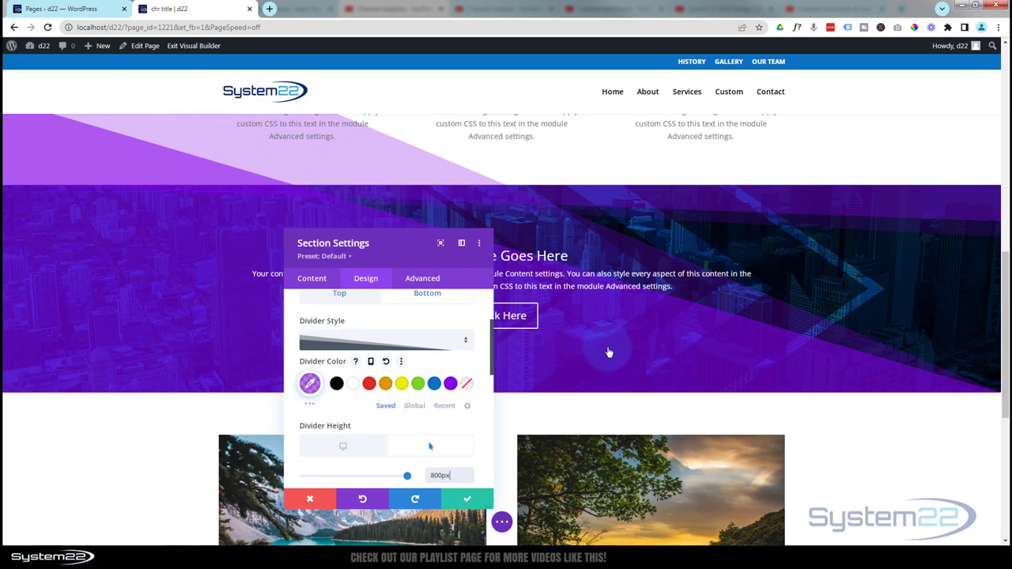
click(352, 447)
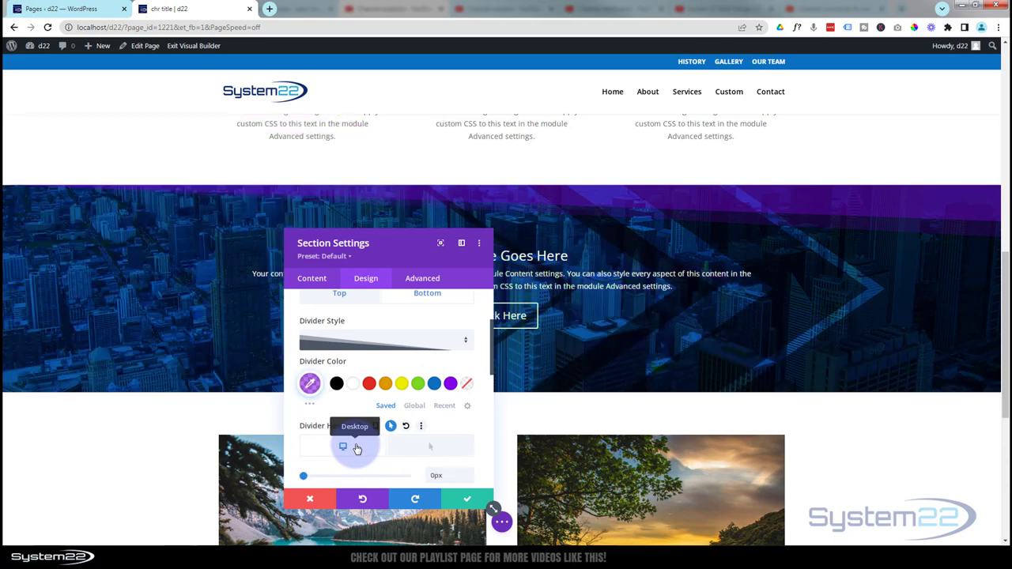
click(344, 449)
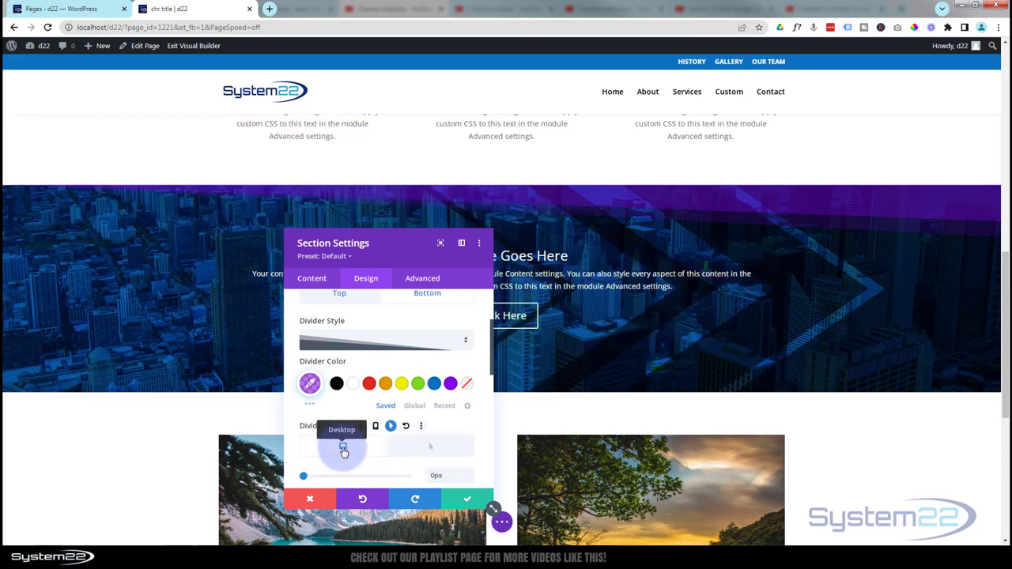
click(420, 451)
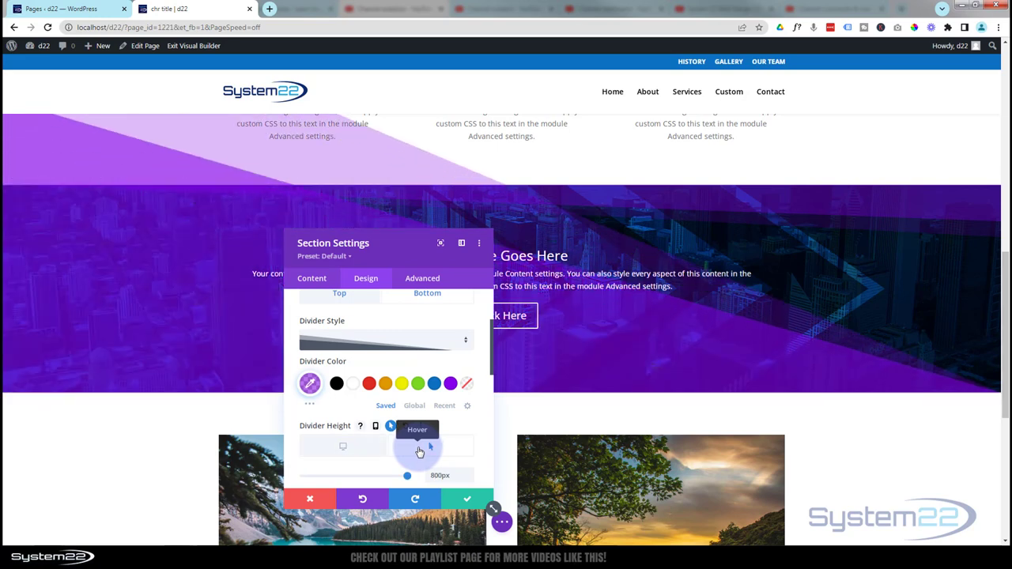
- Set the section's top divider height to 0px
scroll(342, 396, up, 2)
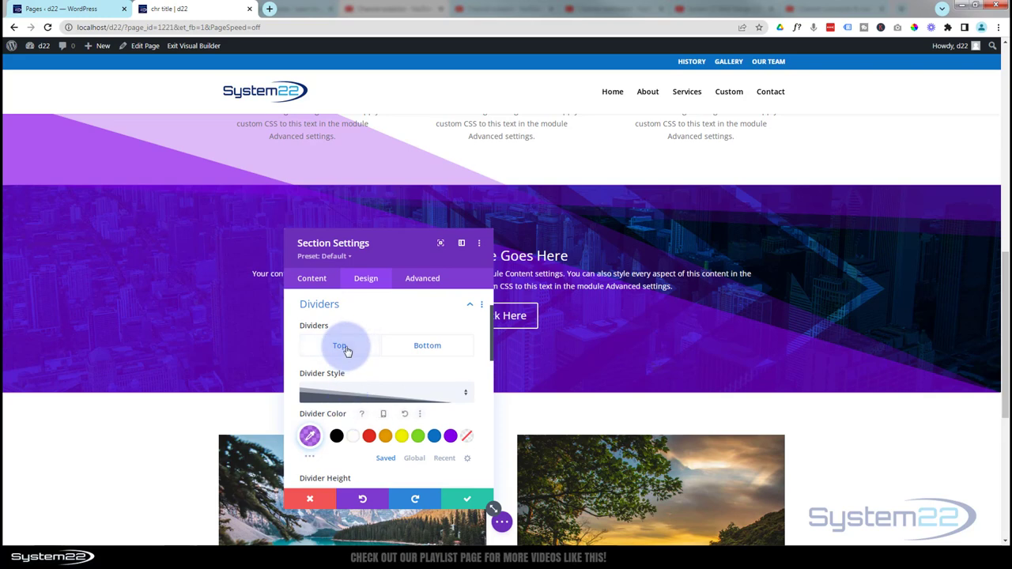
scroll(346, 388, down, 2)
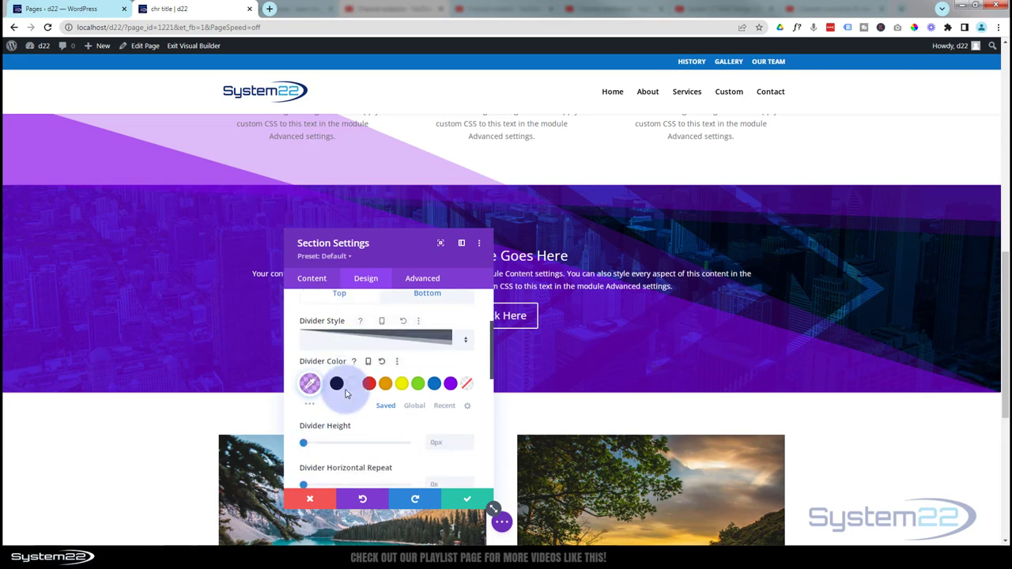
scroll(346, 393, down, 2)
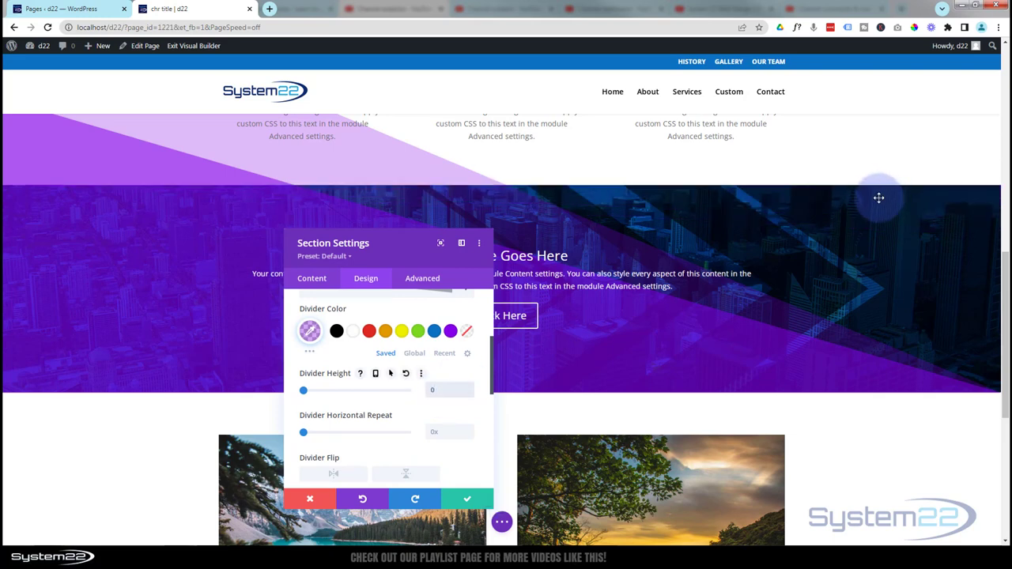
- Enable a hover state for the top divider's height, set it to 800px, and check the overflow around the section
click(390, 373)
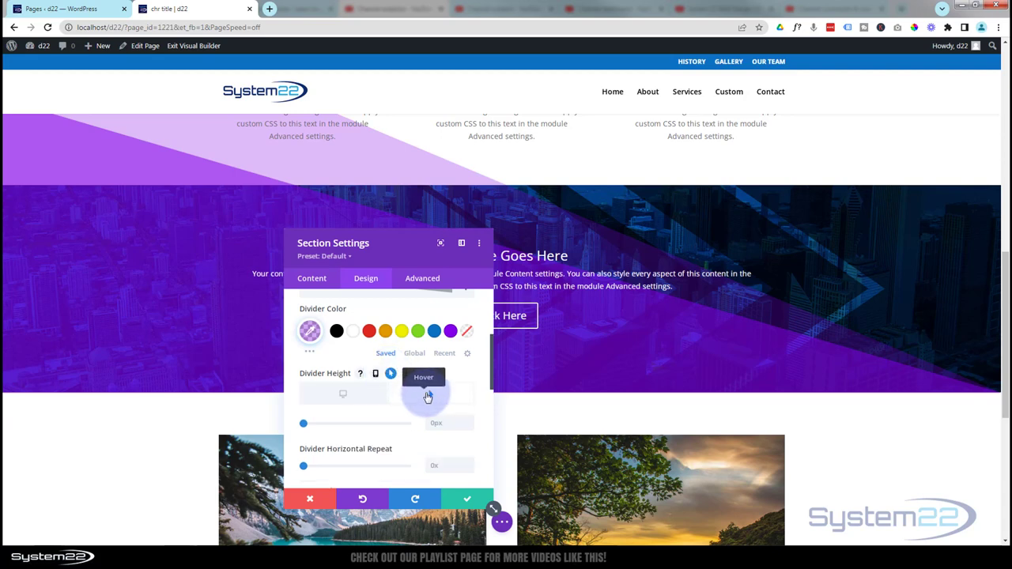
click(431, 424)
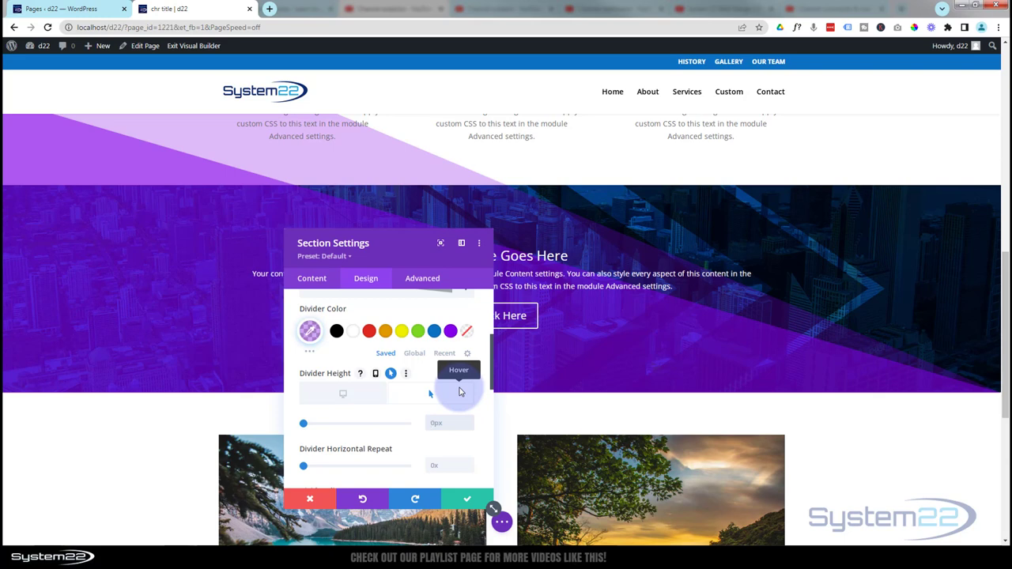
click(459, 392)
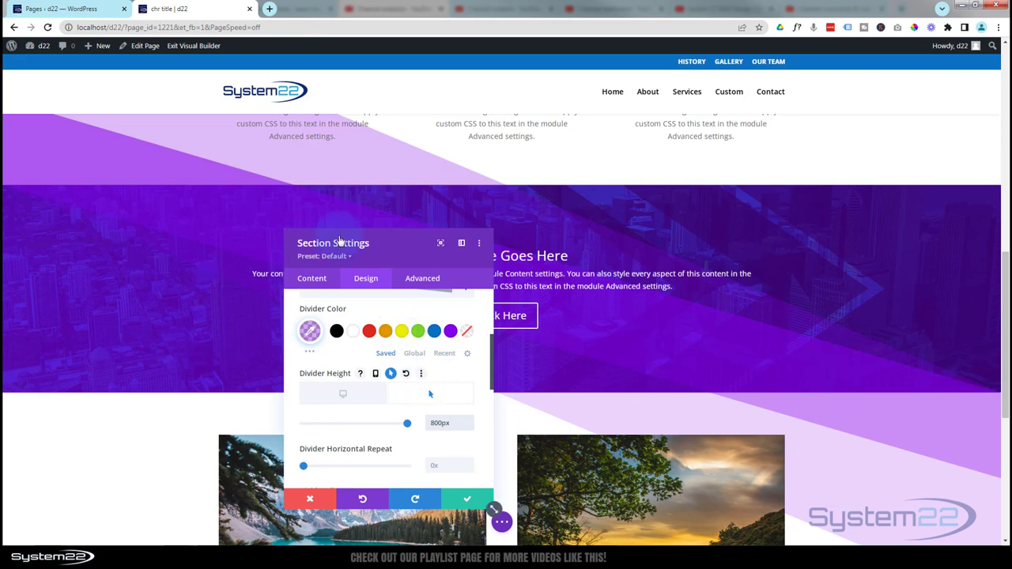
scroll(510, 274, up, 3)
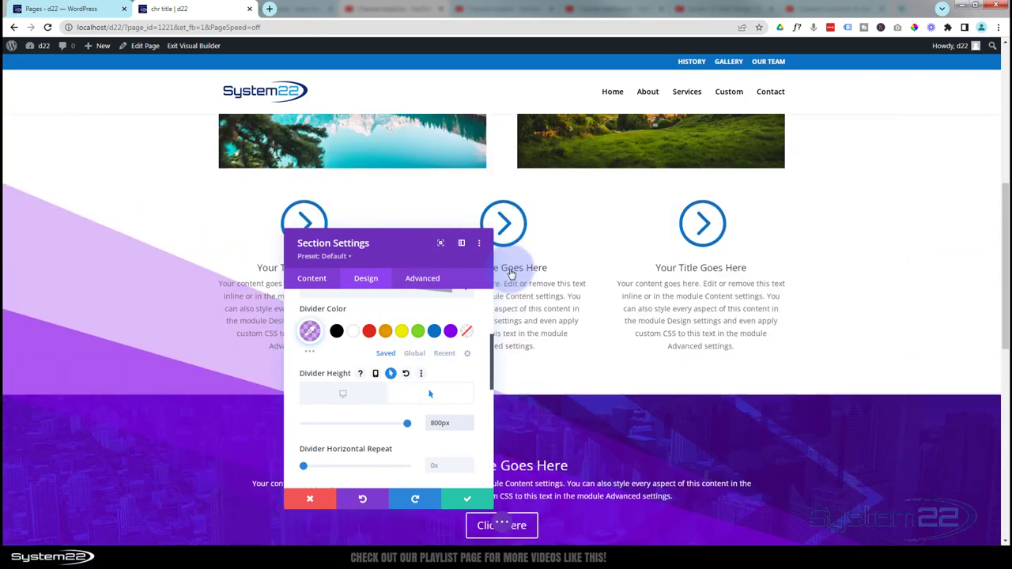
scroll(510, 273, down, 2)
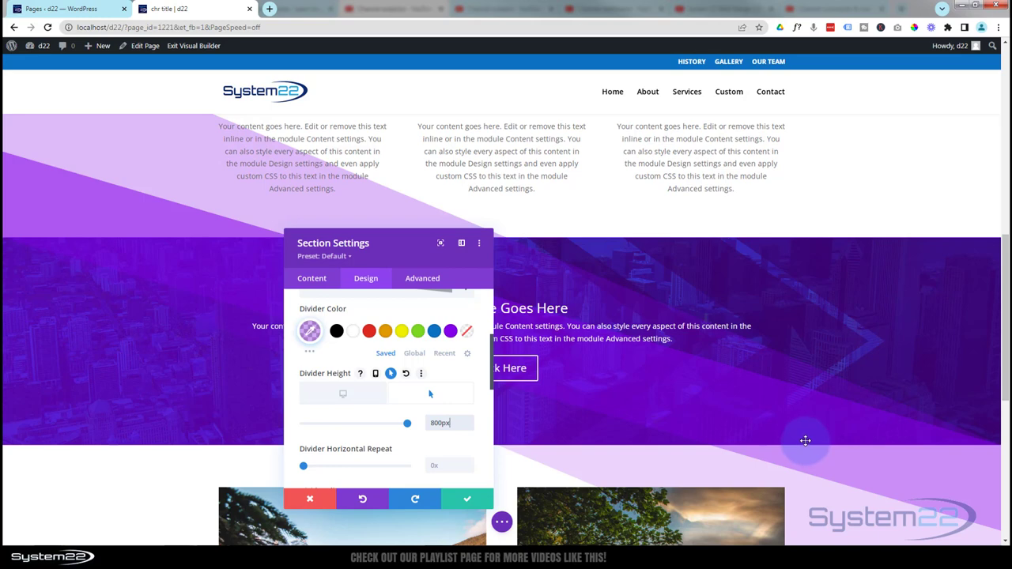
click(342, 398)
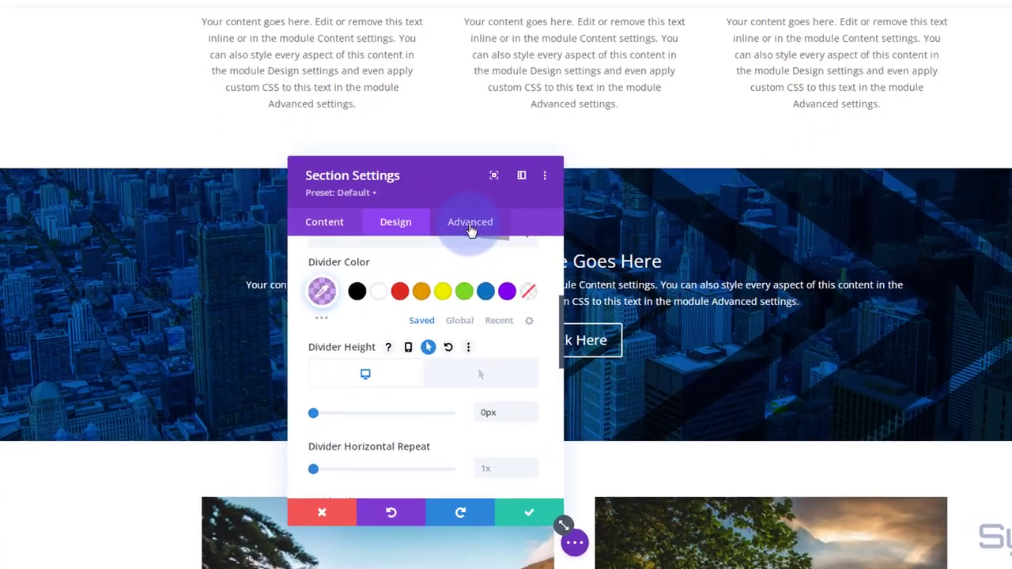
- Set both the horizontal and vertical overflow of the section to Hidden
click(423, 282)
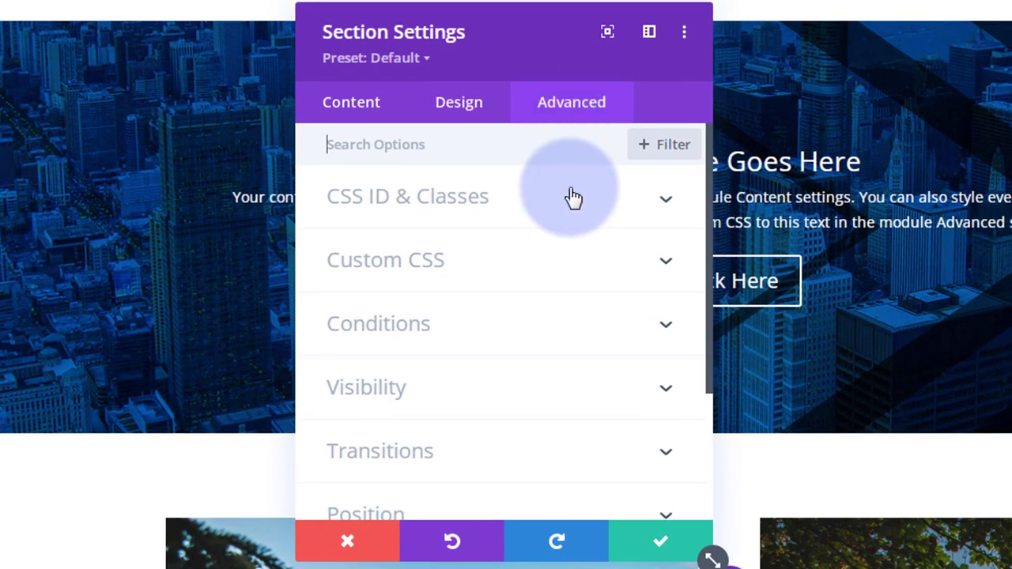
scroll(573, 198, down, 3)
click(498, 218)
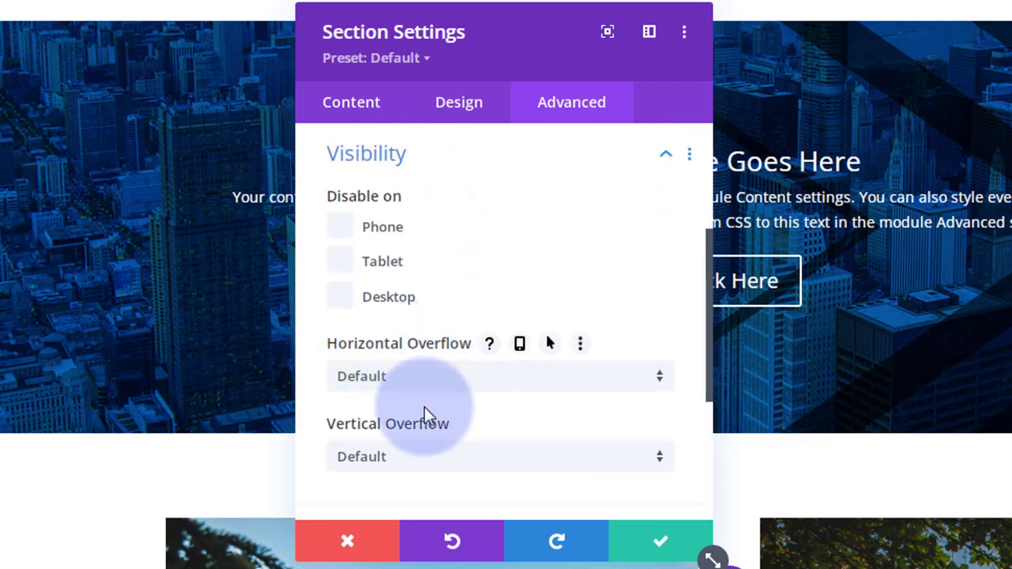
click(421, 383)
click(375, 470)
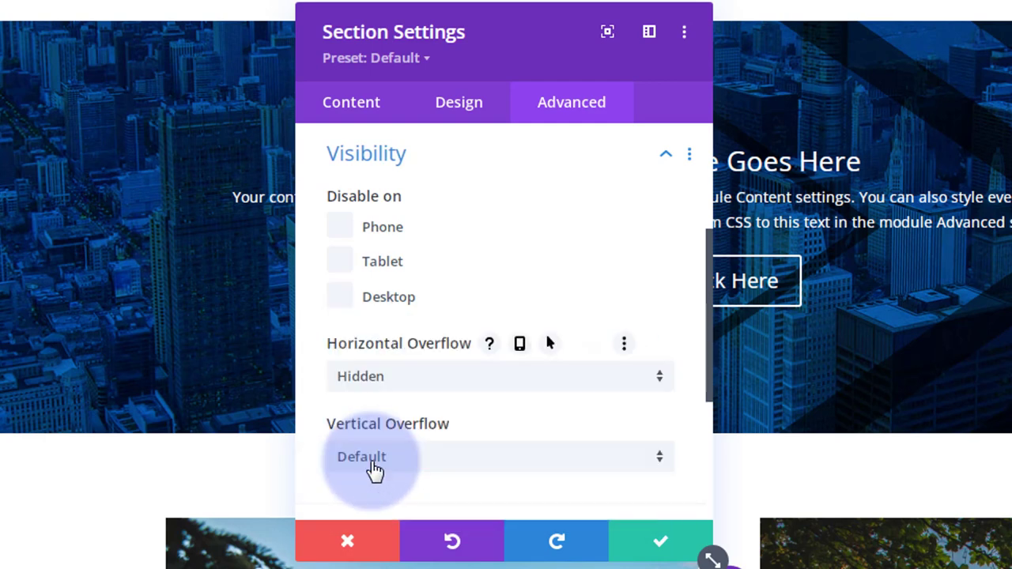
click(419, 466)
click(418, 460)
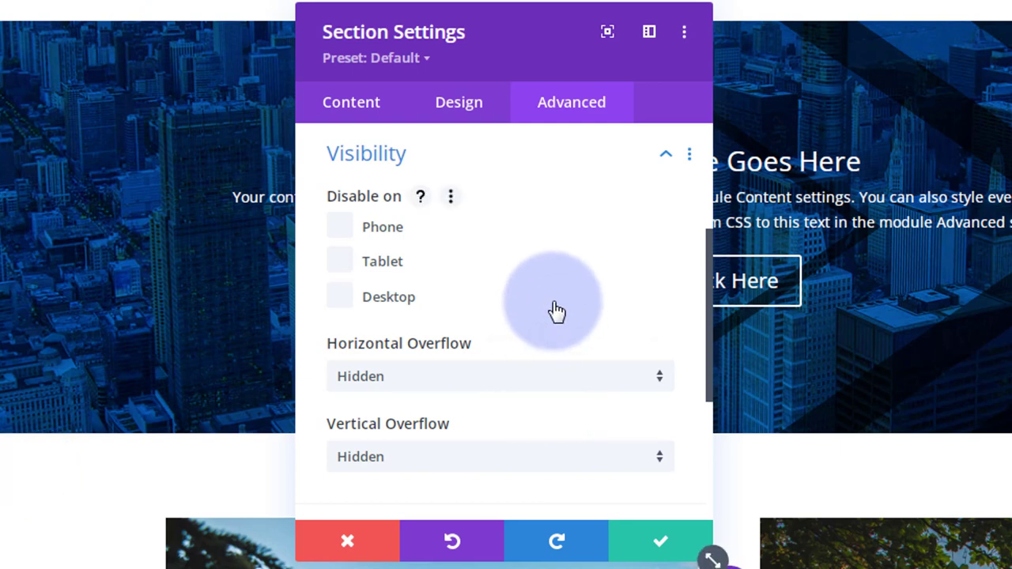
- Set the section's transition duration to 3000ms and save the section settings
scroll(556, 311, down, 5)
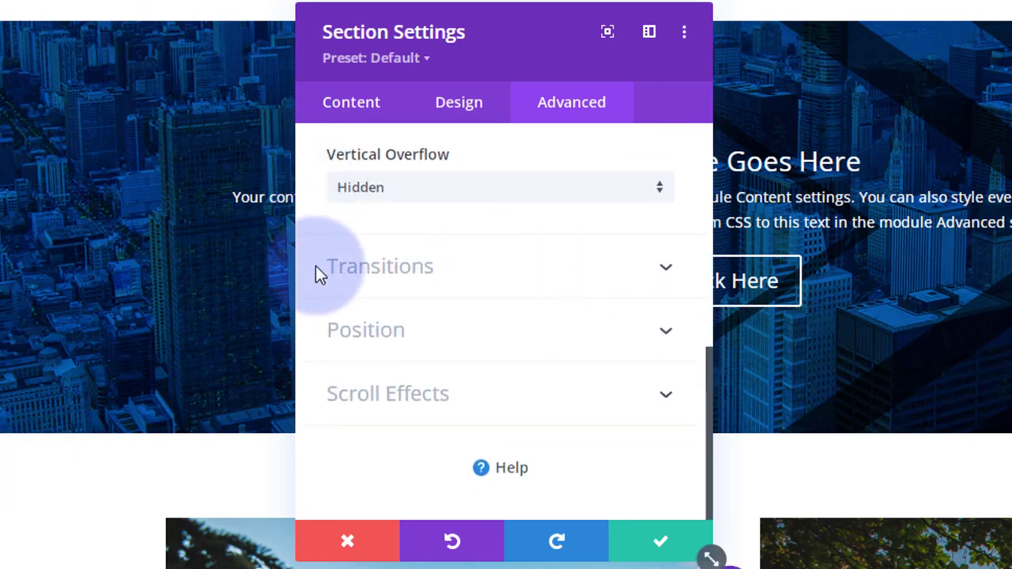
click(526, 286)
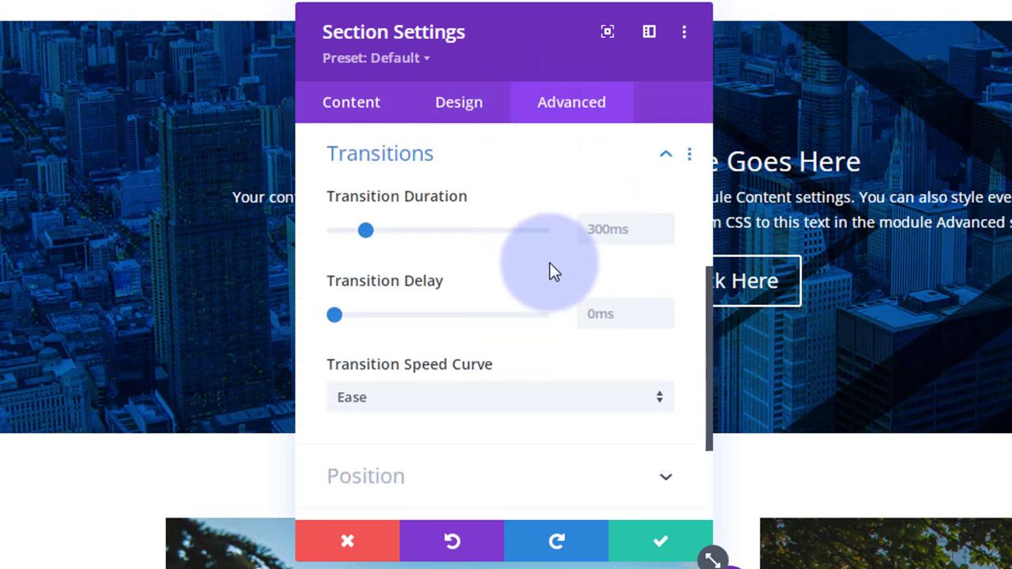
click(584, 230)
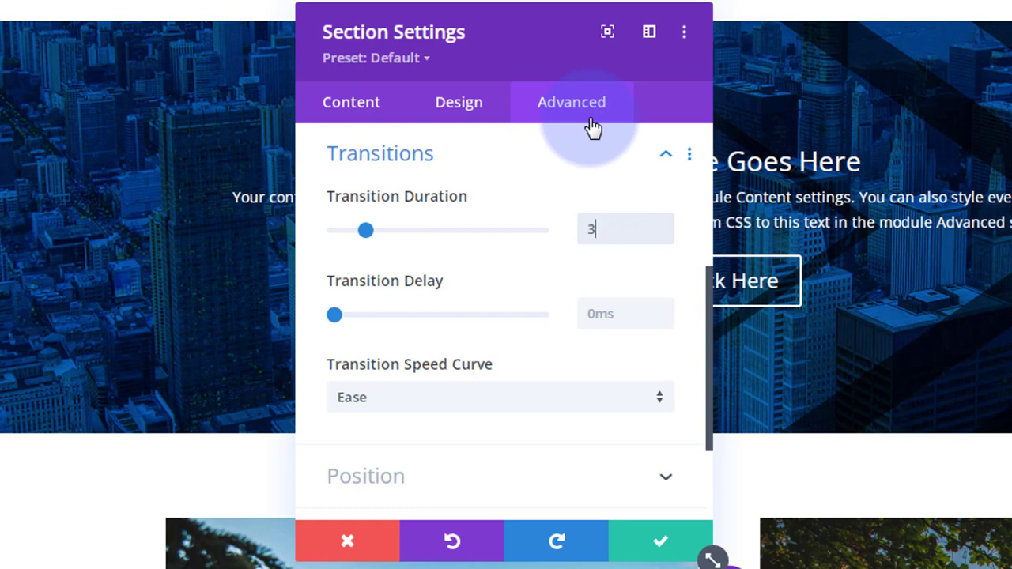
text(3000ms)
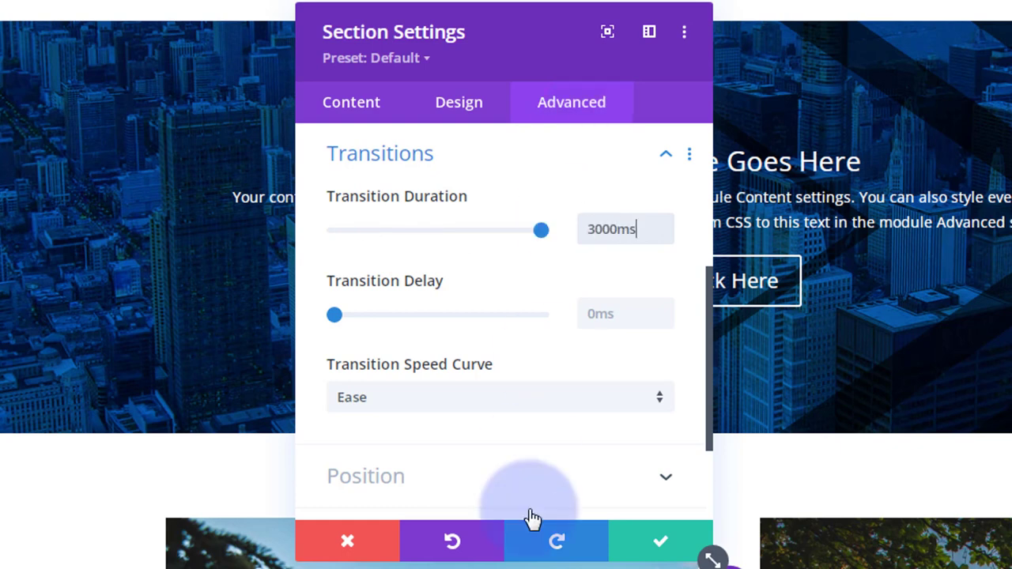
click(654, 547)
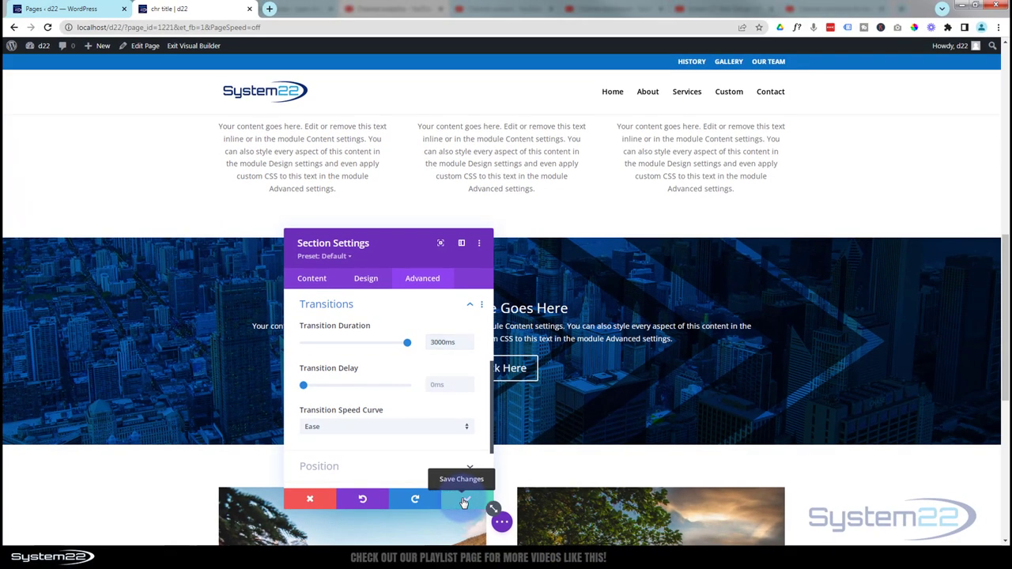
click(465, 503)
- Save the page and exit the Visual Builder to view the call-to-action section on the front end
click(503, 522)
click(916, 525)
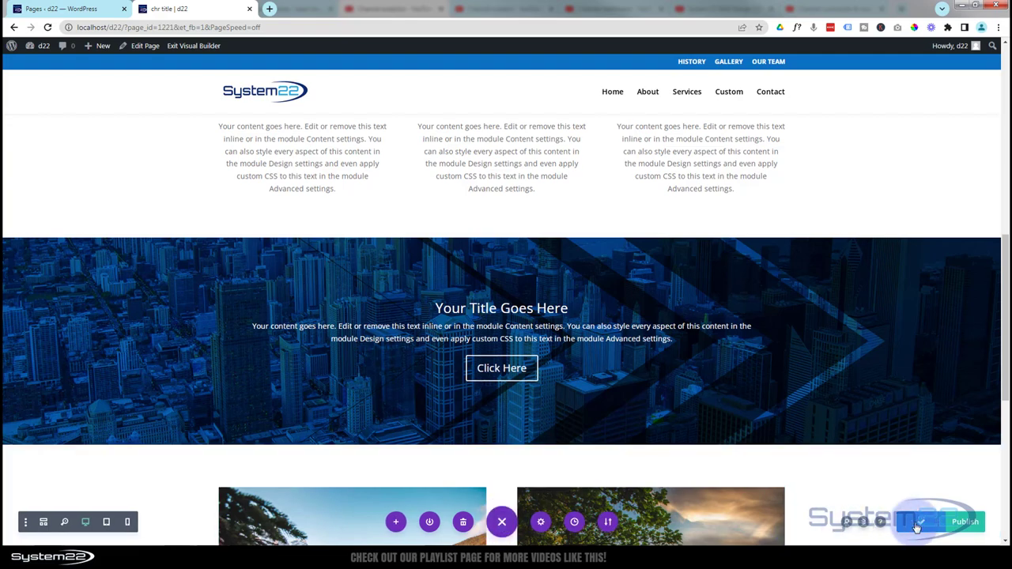
click(204, 48)
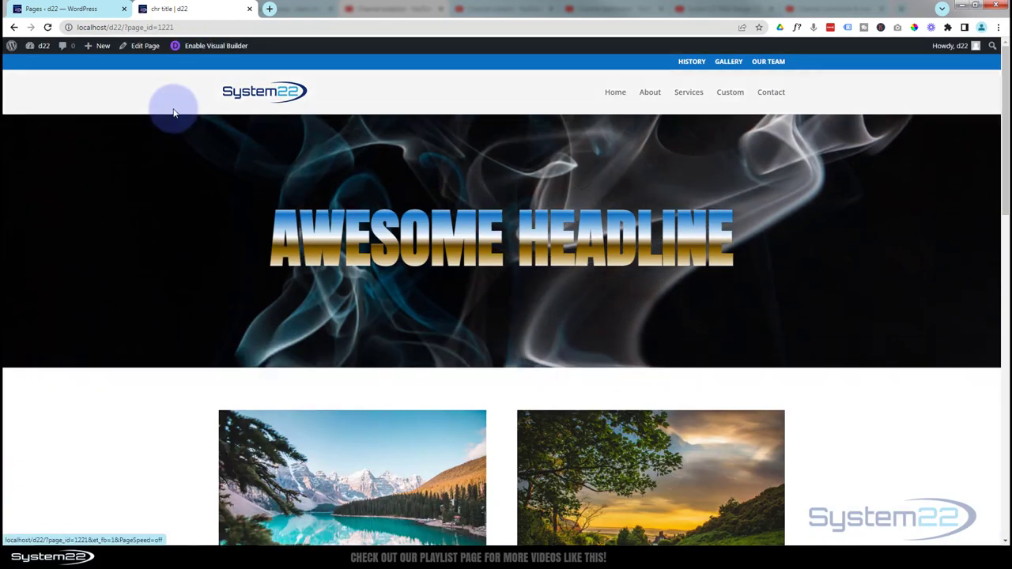
scroll(174, 113, down, 4)
scroll(174, 113, down, 3)
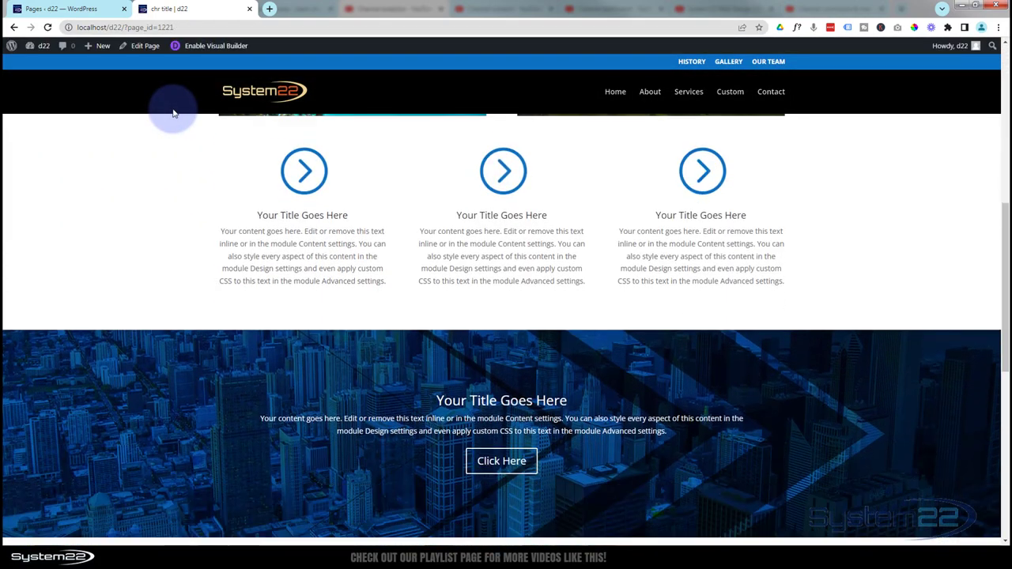
scroll(156, 112, down, 1)
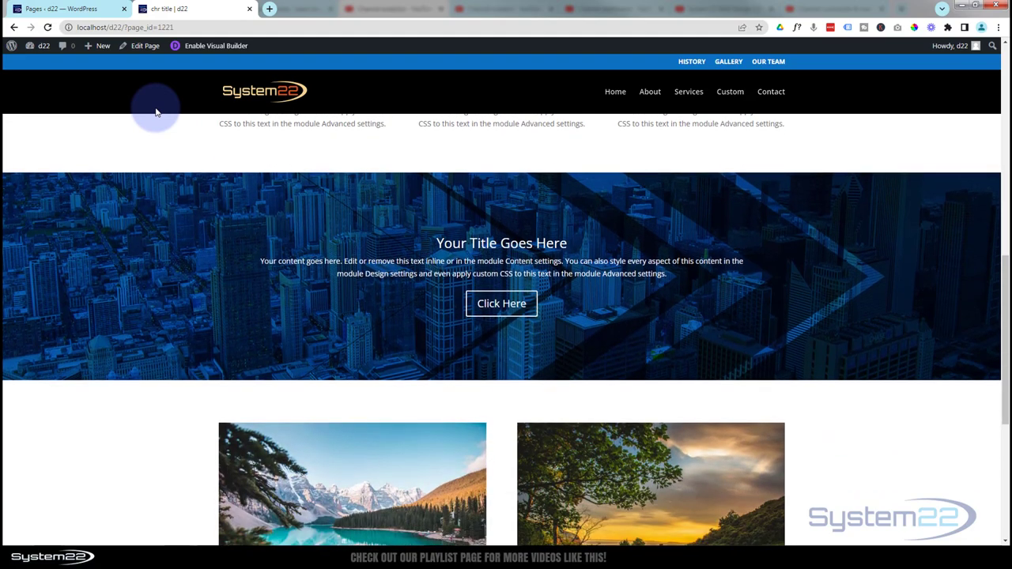